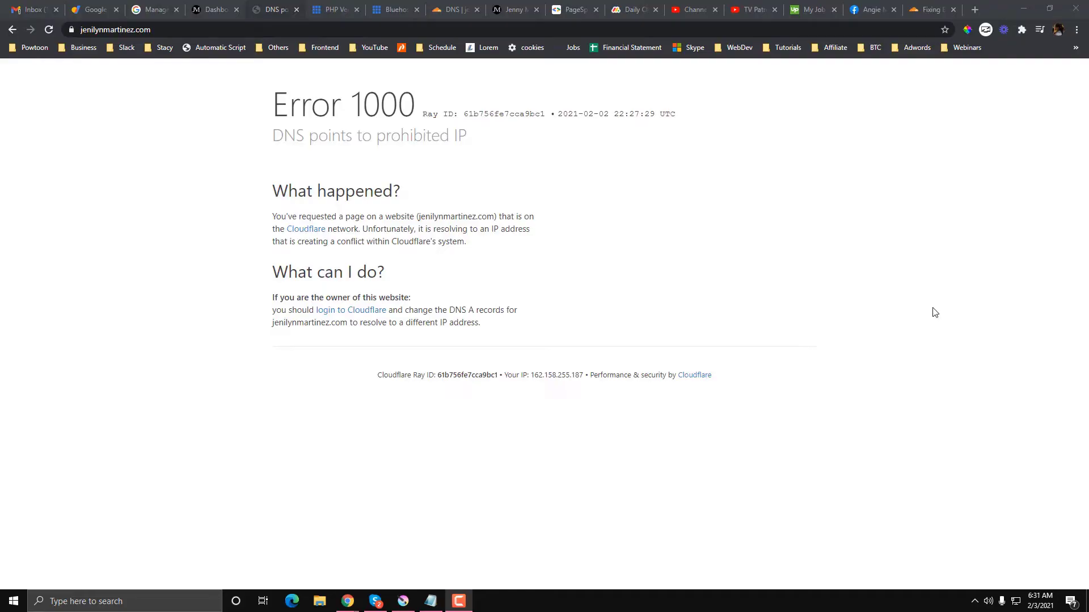
- Review the Error 1000 message and check the domain's name servers in Google Domains
left_click(275, 107)
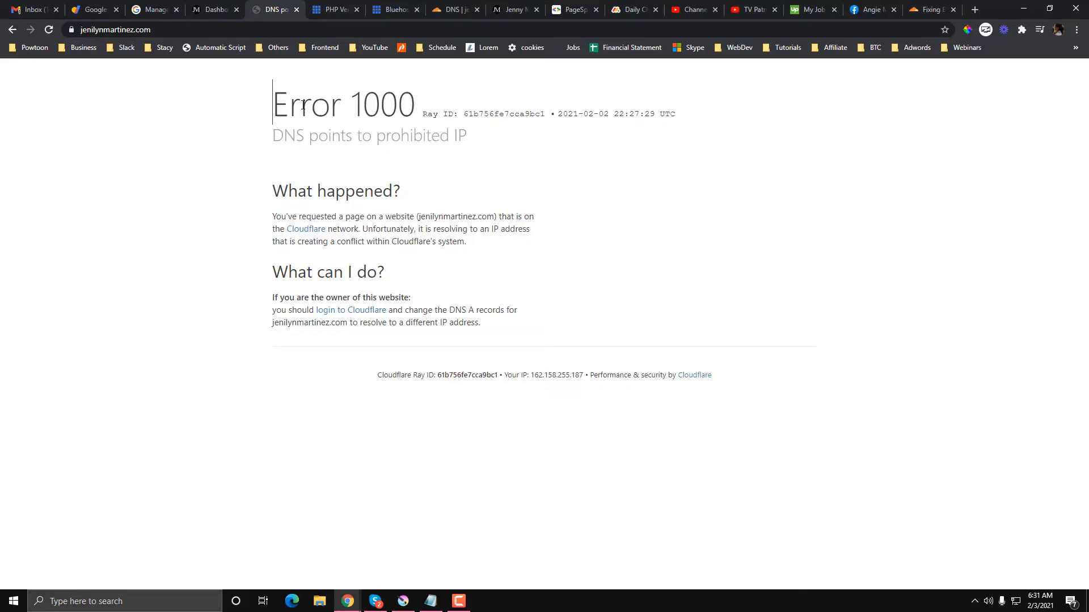
left_click_drag(274, 108, 424, 109)
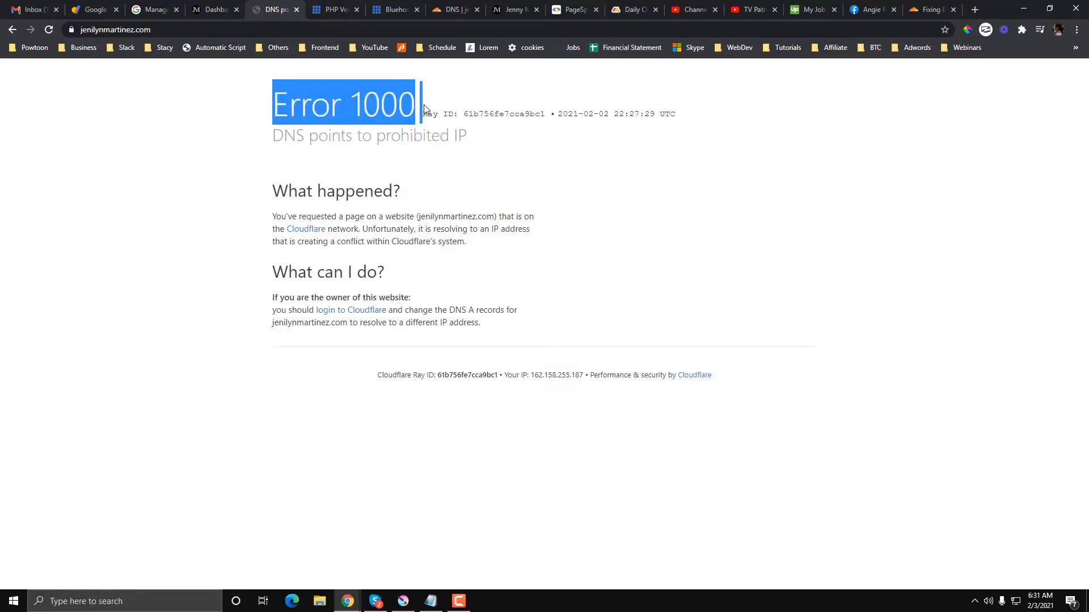
left_click(161, 9)
left_click(74, 6)
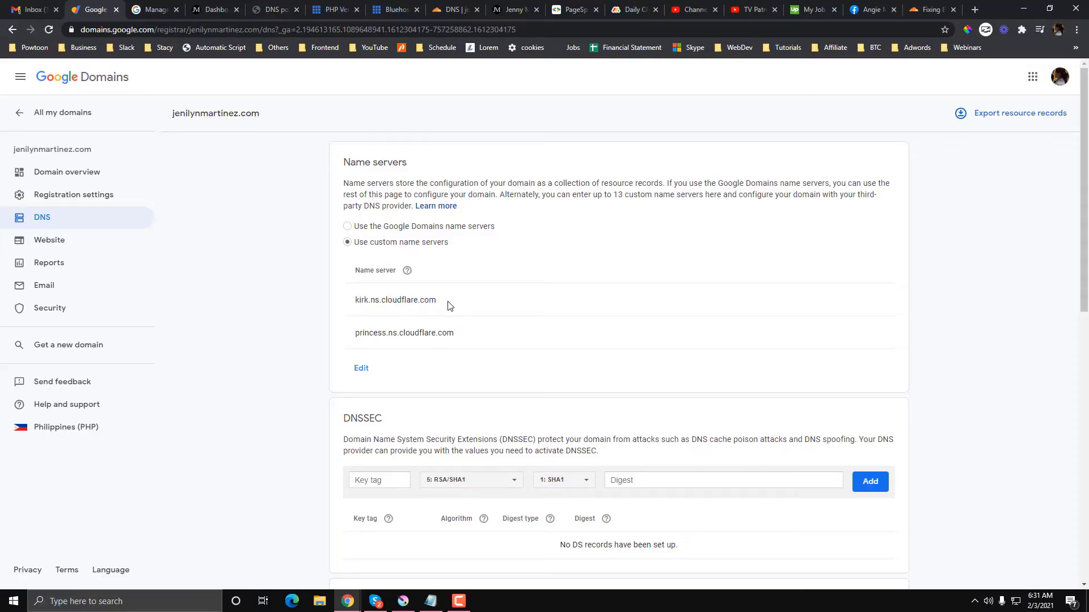
- Read through the Cloudflare Community 'Fixing Error 1000' article
left_click(930, 10)
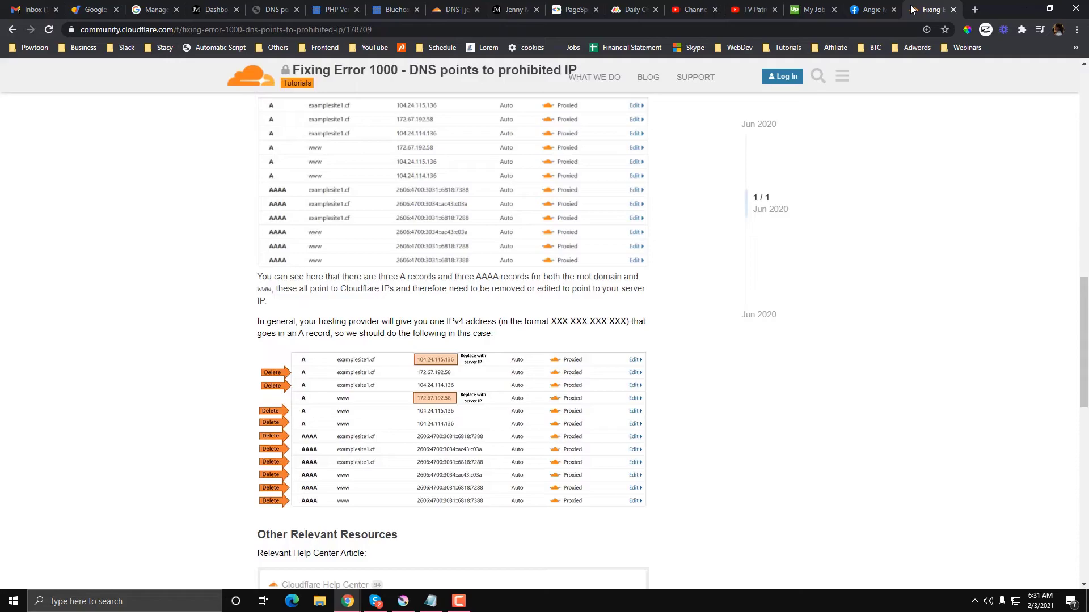
scroll(538, 228, "up", 15)
scroll(536, 232, "up", 3)
scroll(533, 240, "up", 3)
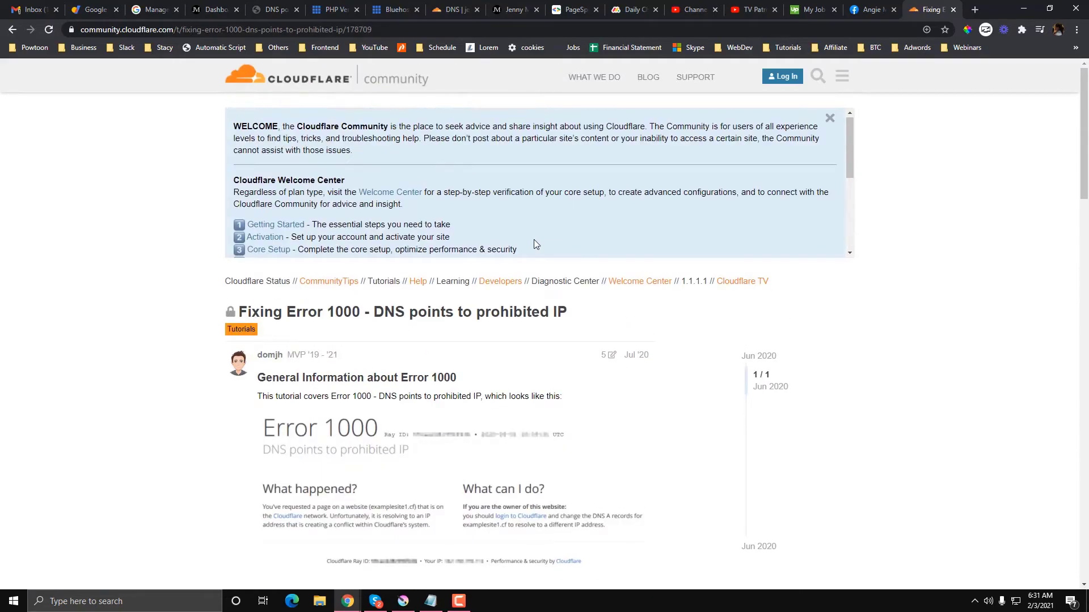
scroll(528, 266, "down", 2)
scroll(520, 301, "down", 5)
scroll(499, 377, "down", 6)
scroll(499, 380, "down", 3)
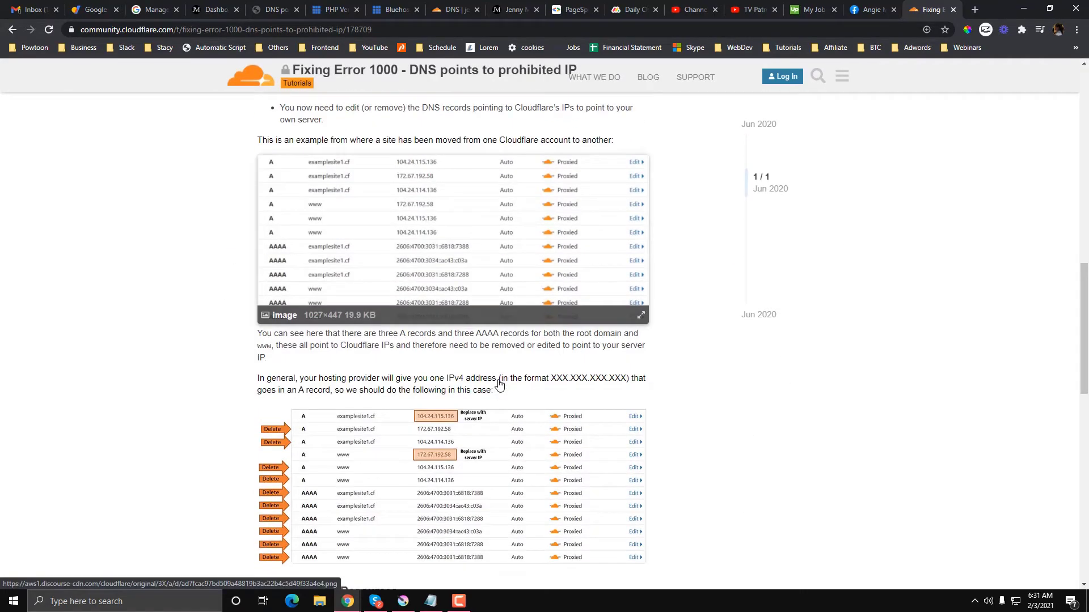
scroll(499, 384, "down", 4)
scroll(499, 384, "down", 6)
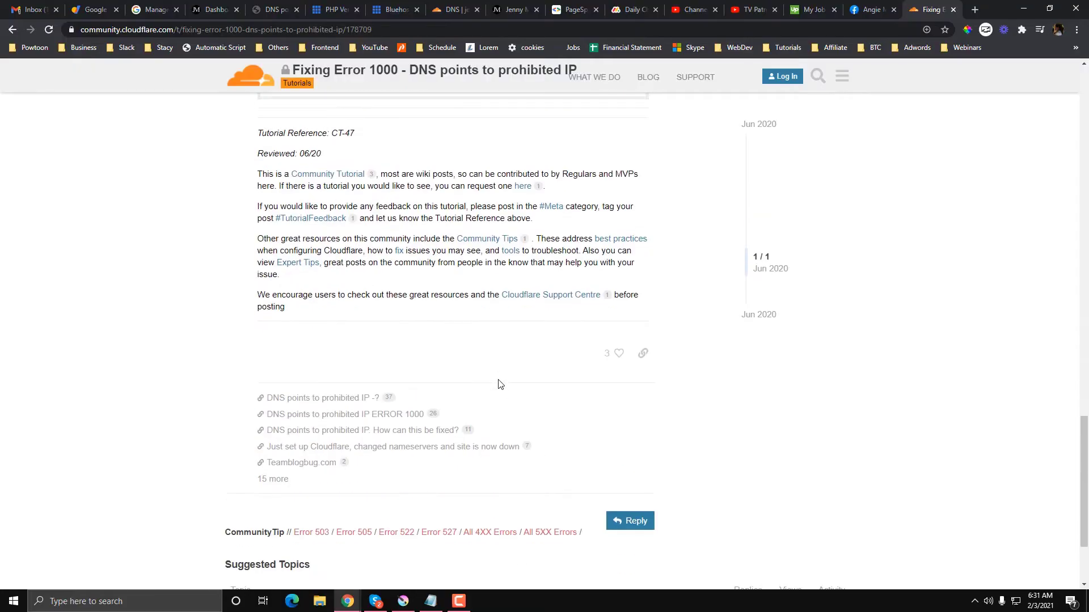
scroll(499, 384, "up", 5)
scroll(499, 384, "up", 3)
scroll(498, 384, "up", 4)
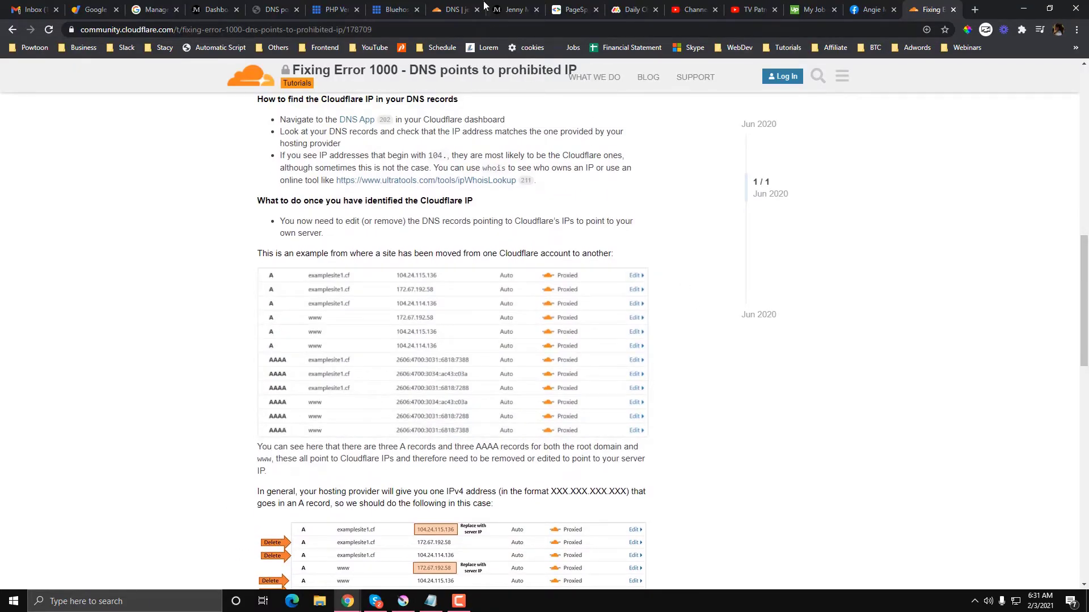
- Return to the Cloudflare dashboard page, scrolled back to the top
left_click(445, 7)
scroll(161, 230, "up", 4)
scroll(151, 202, "up", 2)
scroll(151, 201, "up", 7)
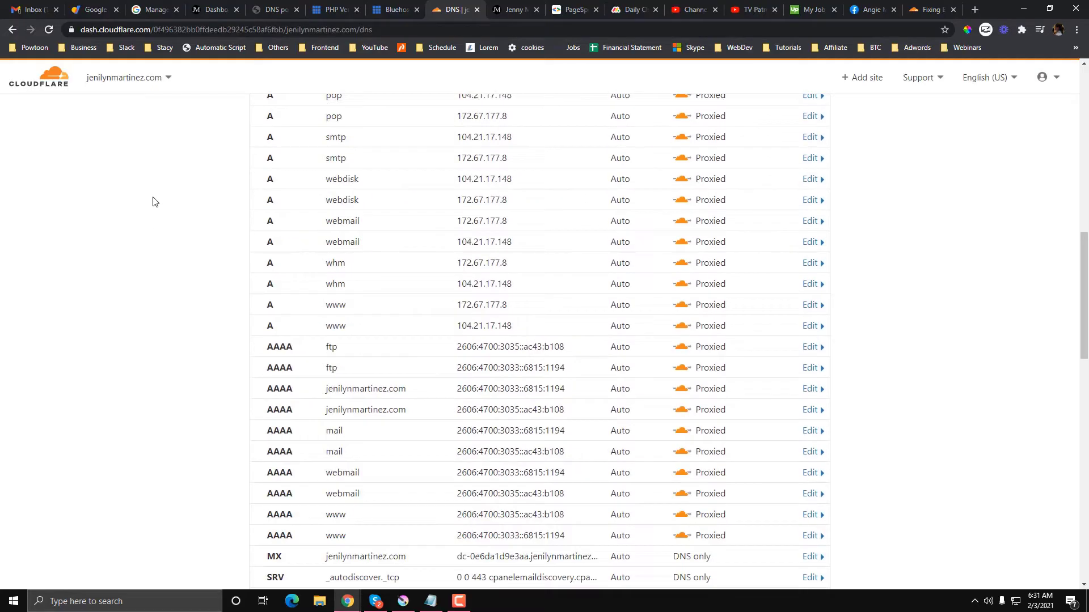
scroll(164, 159, "up", 6)
- Open DNS management for jenilynmartinez.com from the account home
left_click(50, 78)
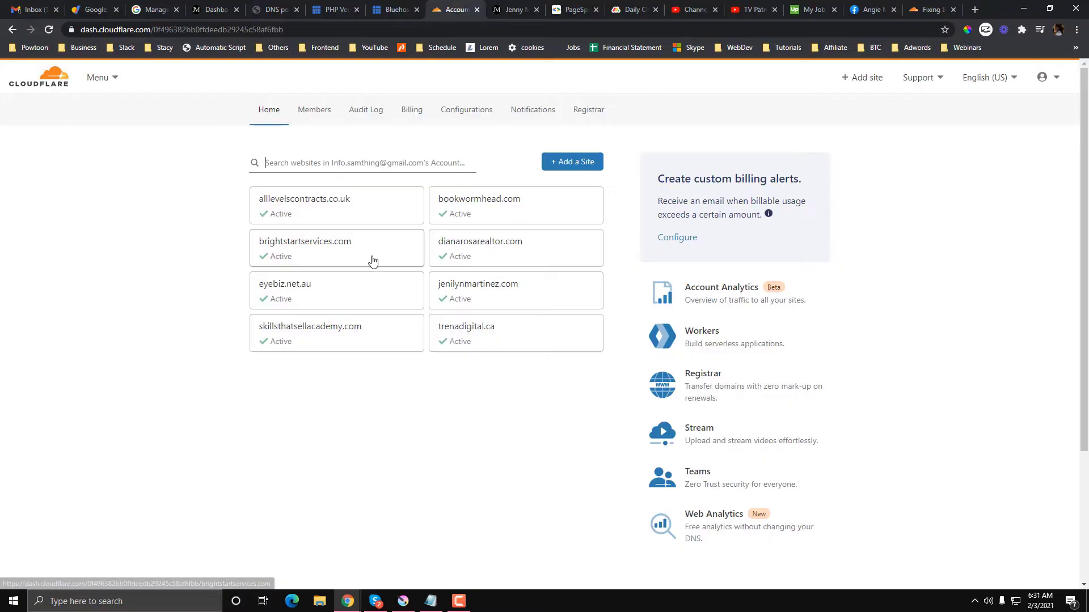
left_click(531, 289)
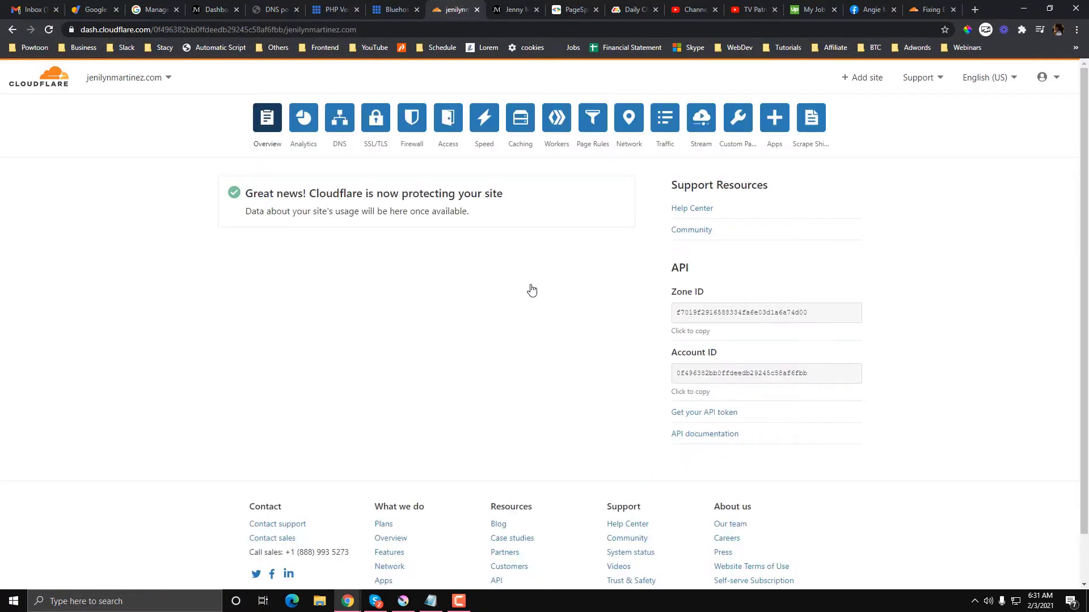
left_click(341, 124)
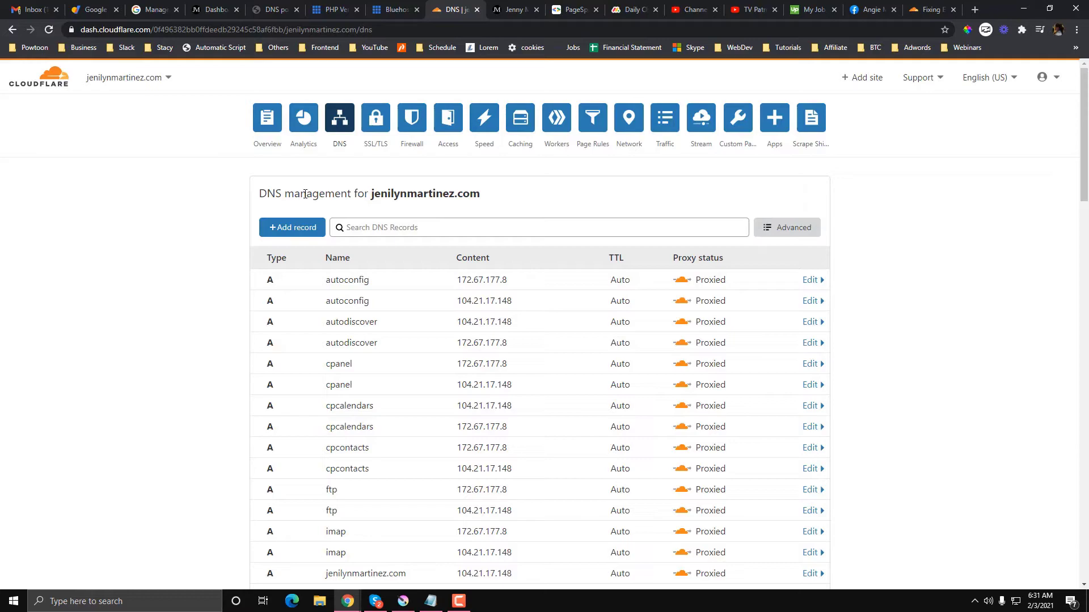
- Move the 'Fixing Error 1000' article tab next to the DNS tab
scroll(305, 194, "down", 2)
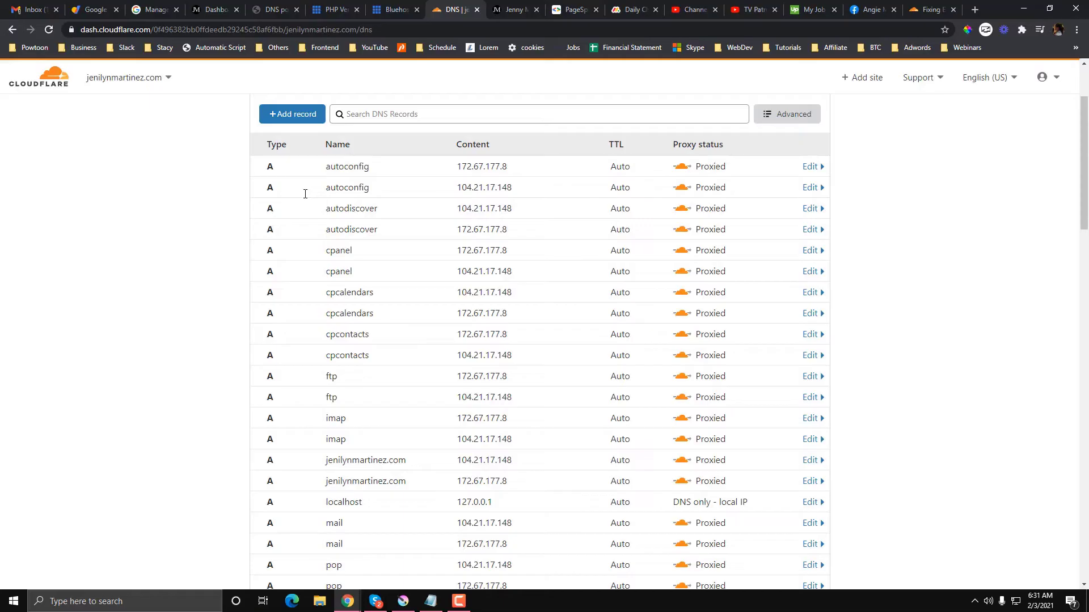
scroll(305, 194, "up", 2)
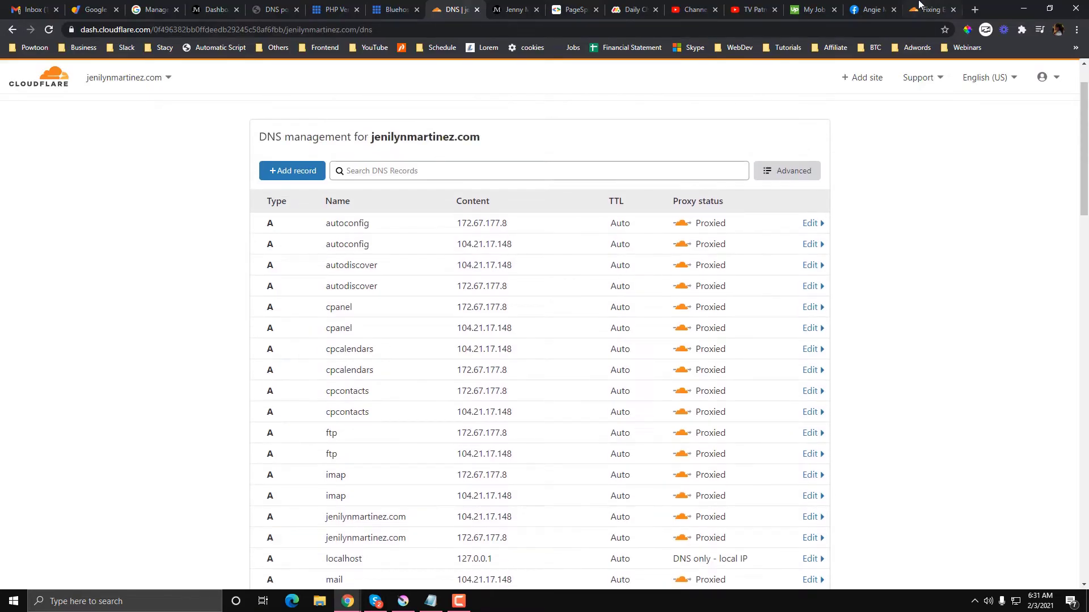
left_click_drag(919, 8, 466, 3)
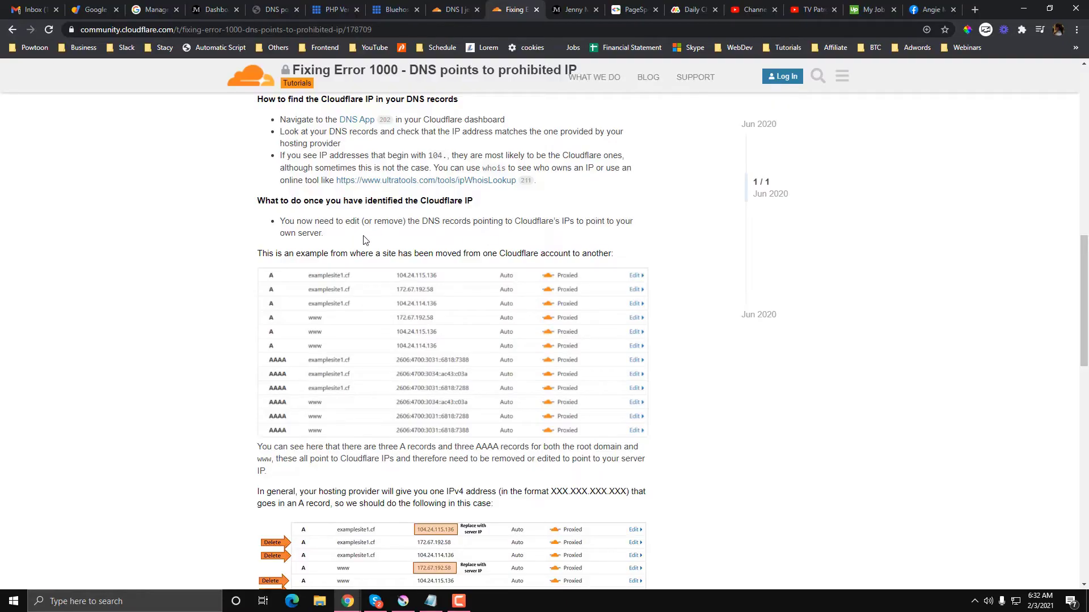
- Search the DNS records list for 'AAA' to find the AAAA records
scroll(364, 239, "down", 1)
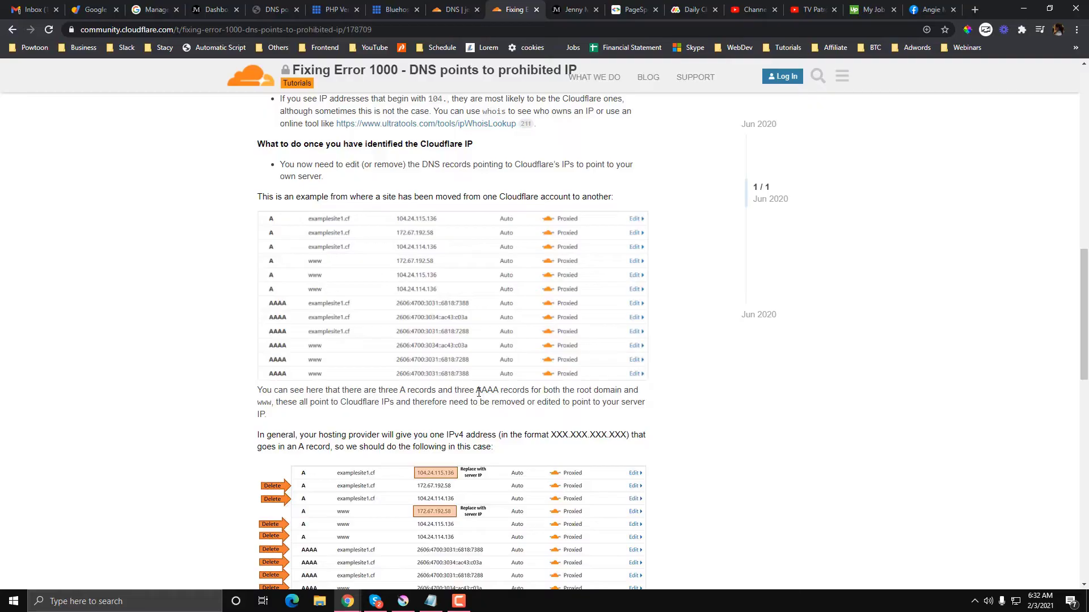
left_click(455, 13)
scroll(318, 376, "down", 1)
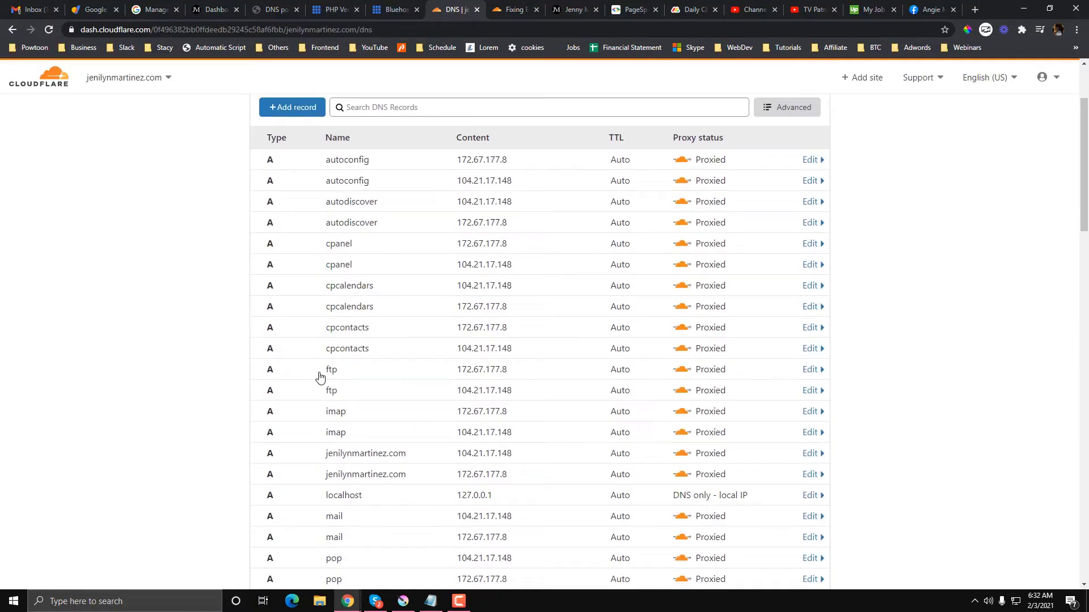
scroll(320, 377, "down", 2)
key("ctrl+f")
type("AA")
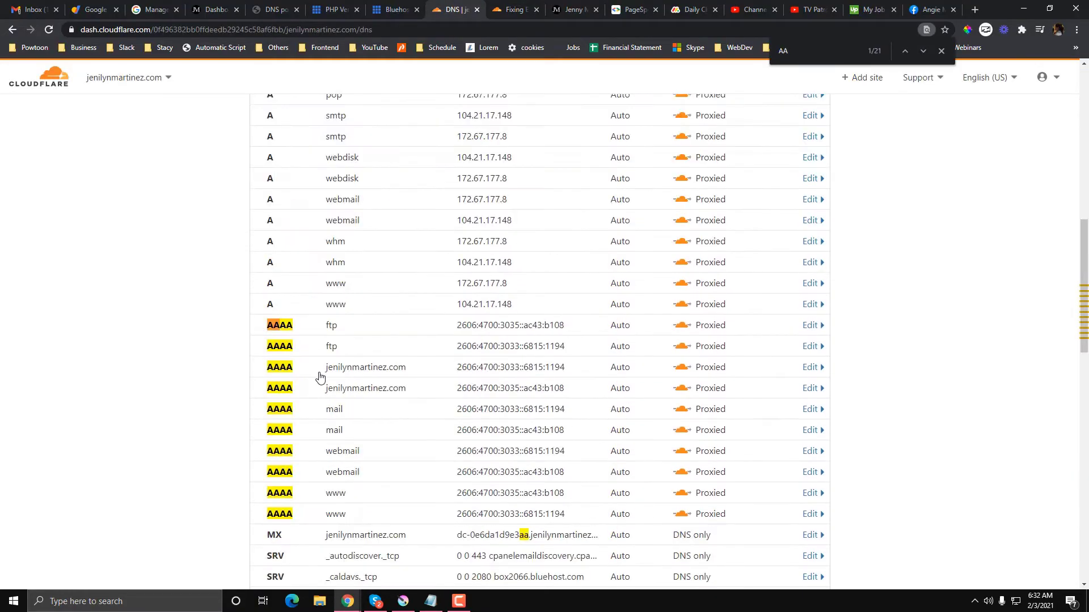
type("A")
scroll(319, 377, "down", 1)
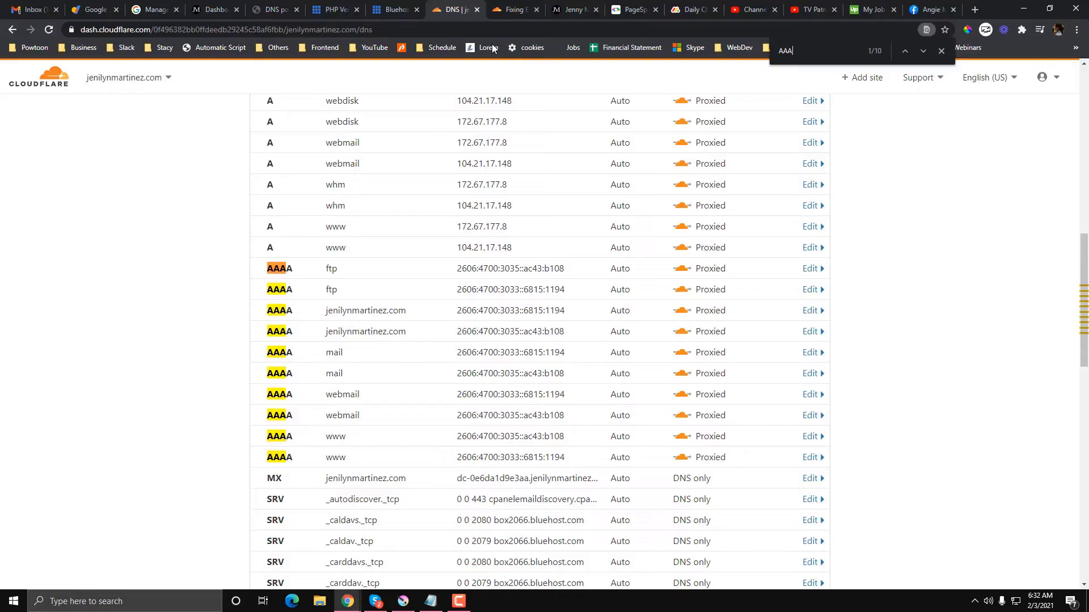
- Compare the AAAA records with the article's examples, then close the find bar
left_click(514, 10)
scroll(428, 329, "down", 1)
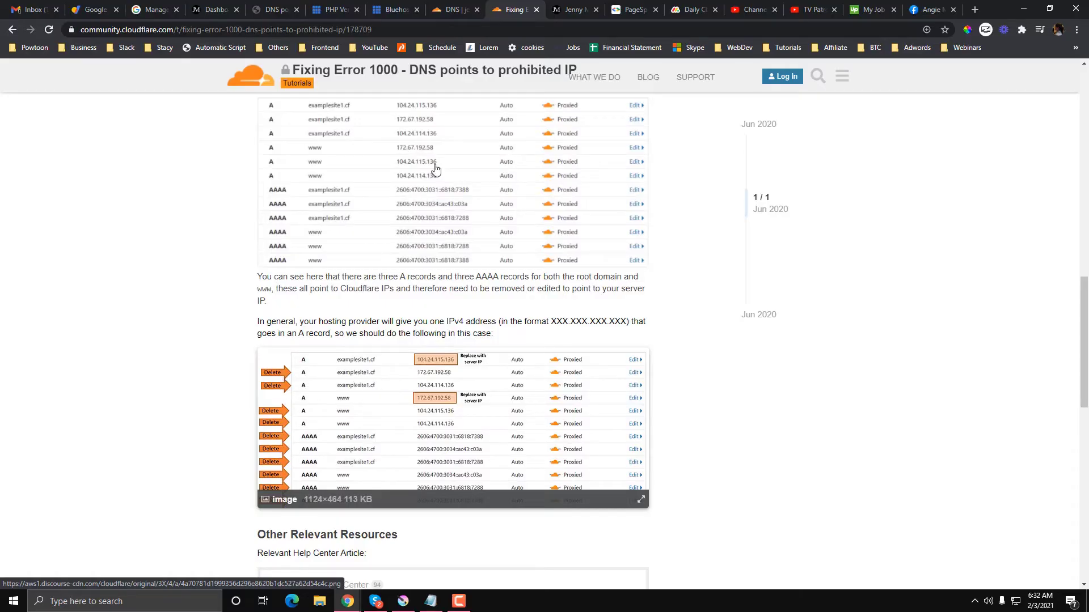
left_click(445, 4)
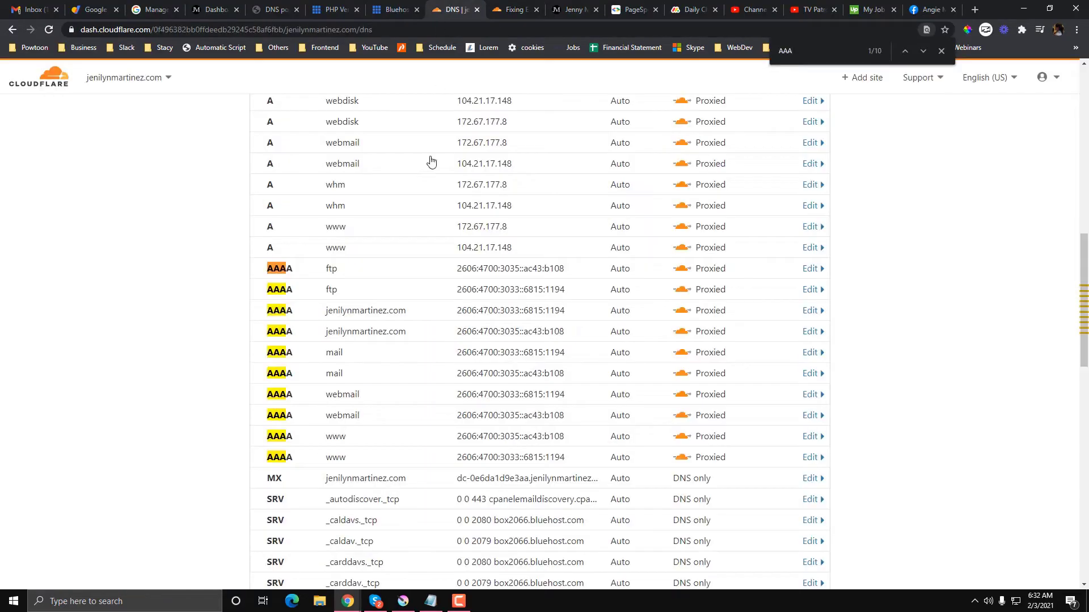
scroll(418, 250, "up", 2)
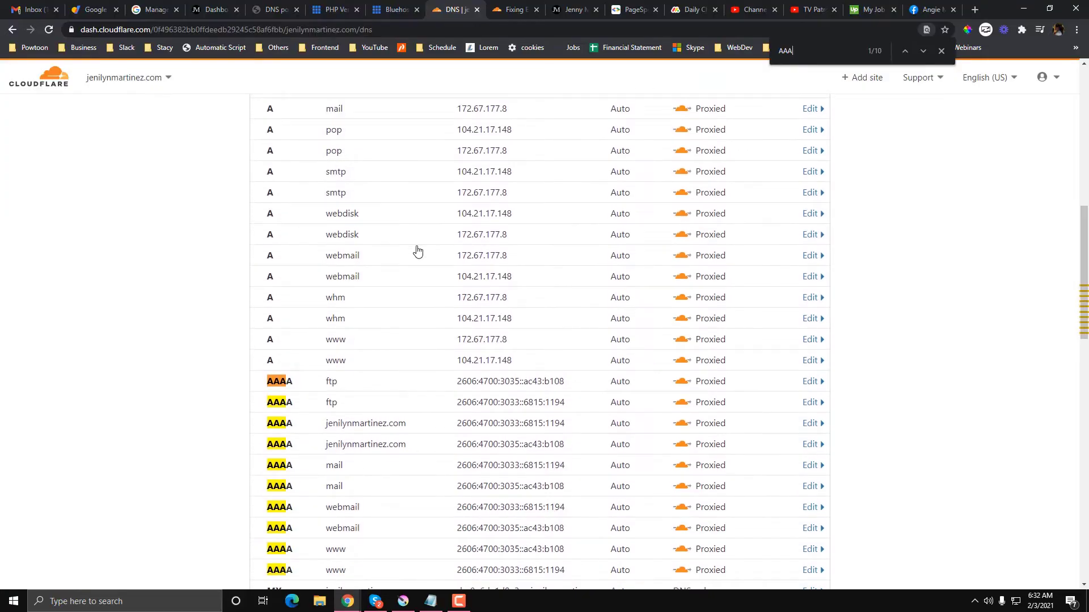
scroll(418, 251, "down", 2)
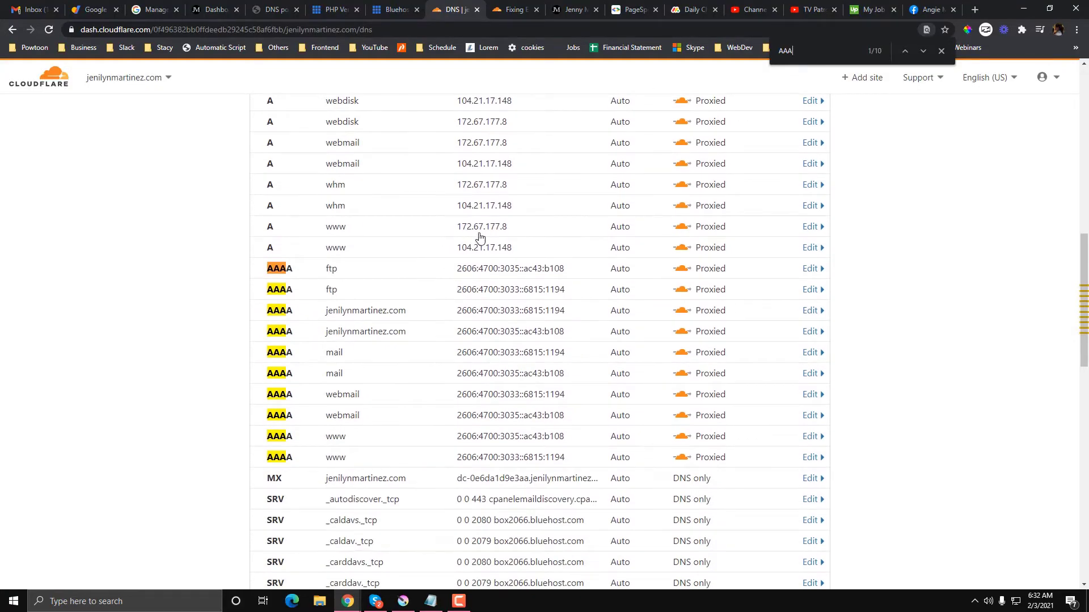
left_click(940, 52)
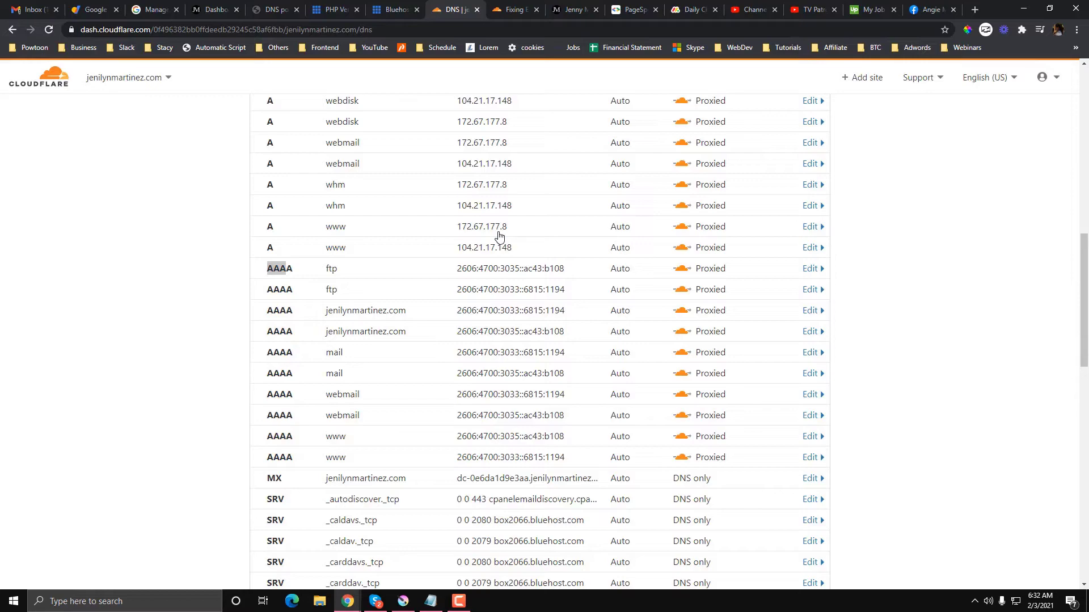
- Leave the Bluehost A-record form and bring up the Error 1000 guide's example records
left_click(272, 7)
left_click(224, 9)
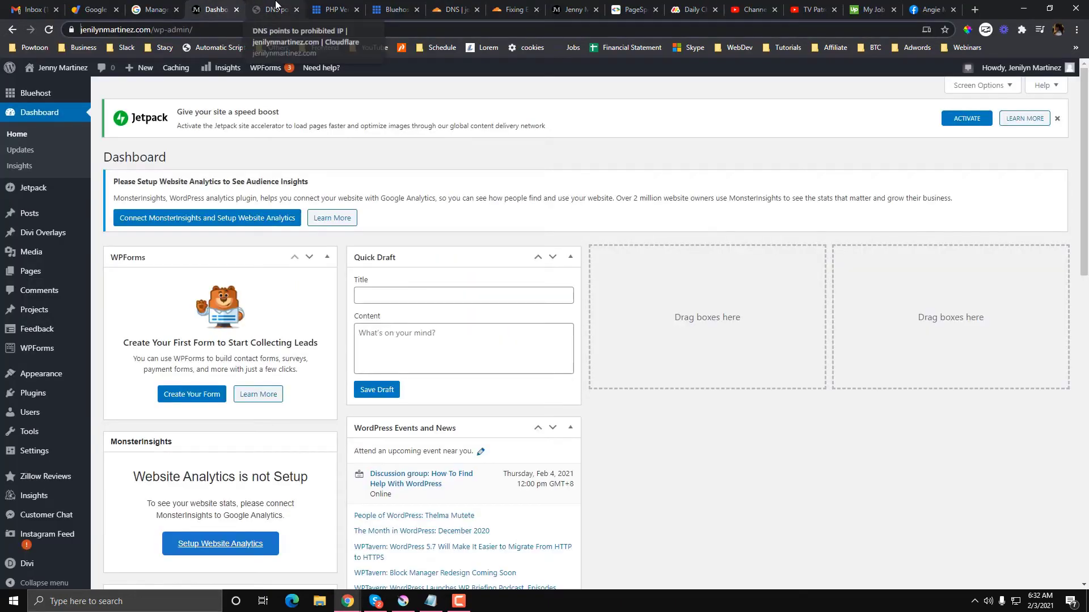
left_click(407, 7)
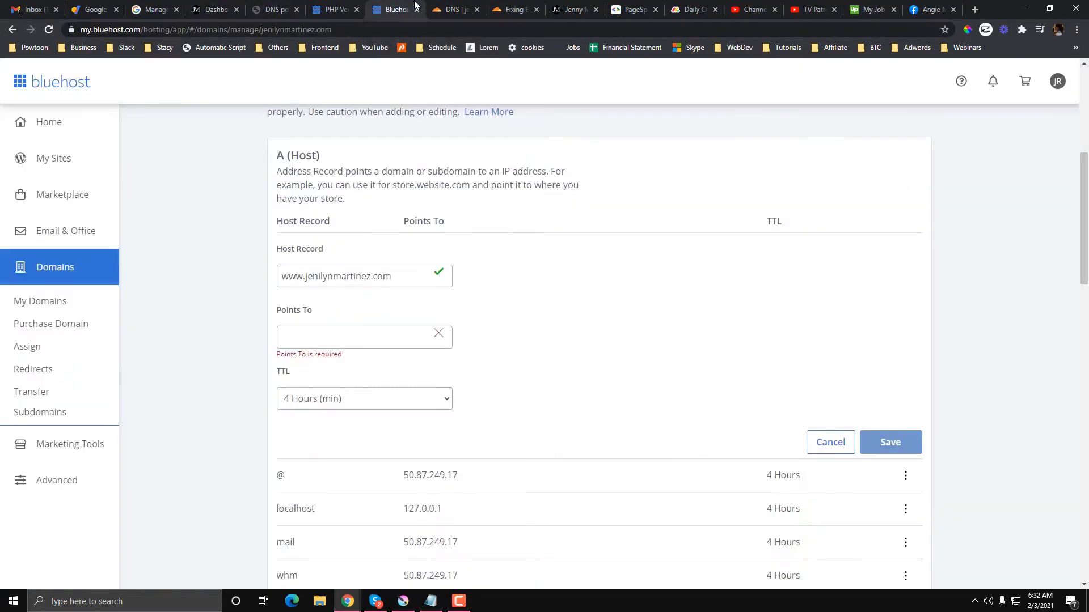
left_click(437, 7)
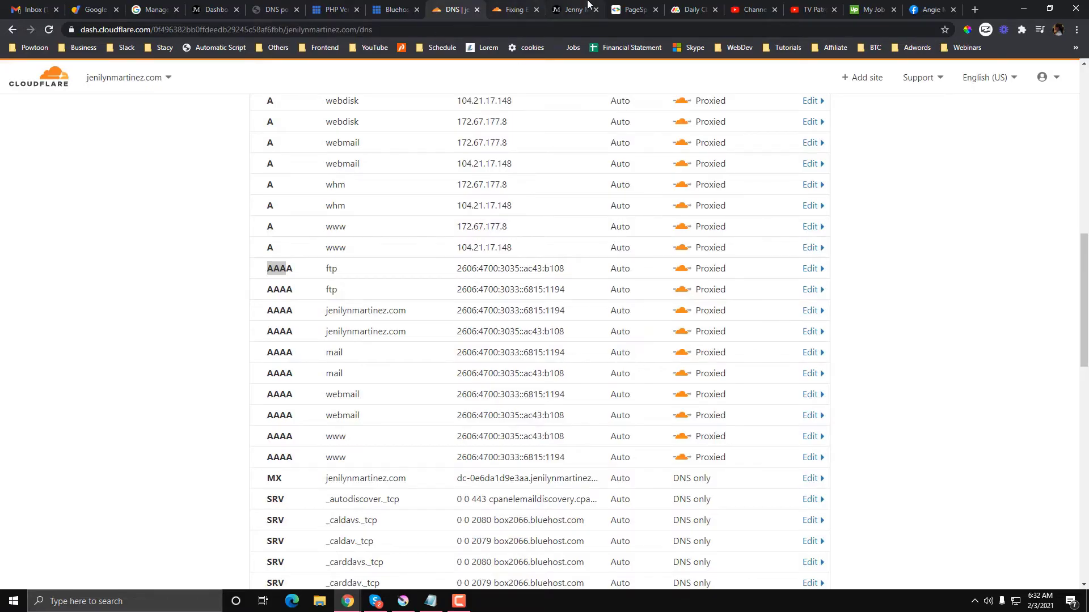
left_click(573, 9)
left_click(516, 7)
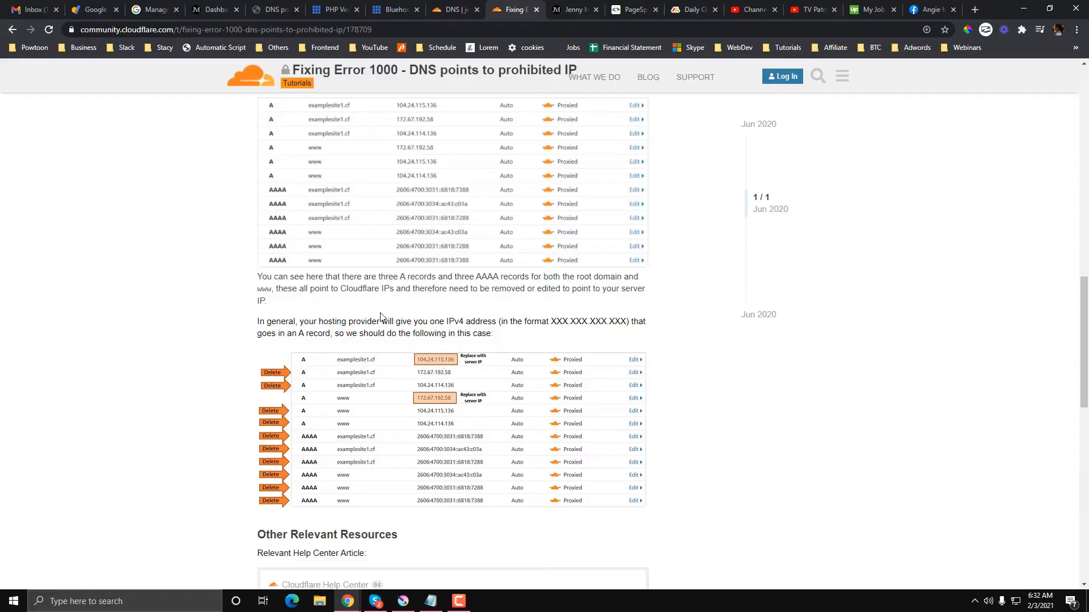
scroll(381, 318, "up", 1)
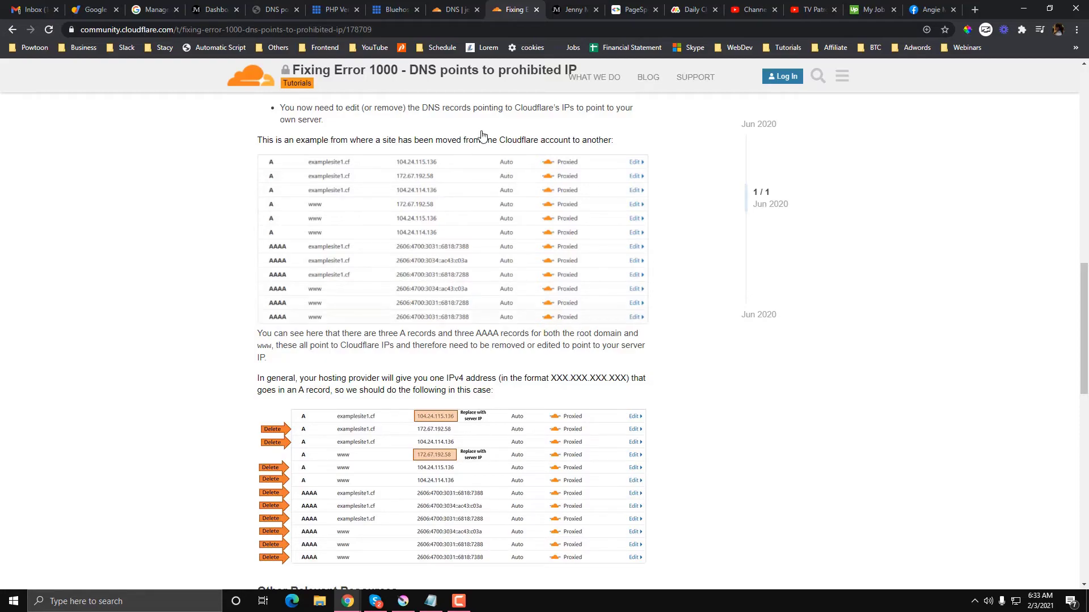
- Review the proxied A and AAAA records in the Cloudflare DNS list
left_click(455, 9)
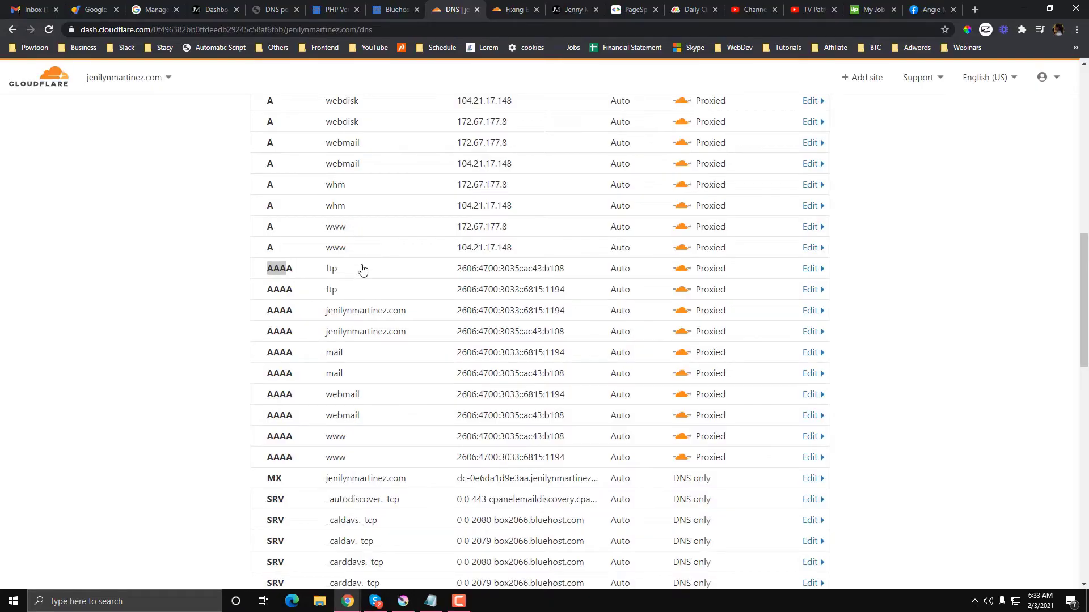
scroll(363, 283, "down", 1)
scroll(363, 290, "down", 2)
scroll(363, 290, "up", 4)
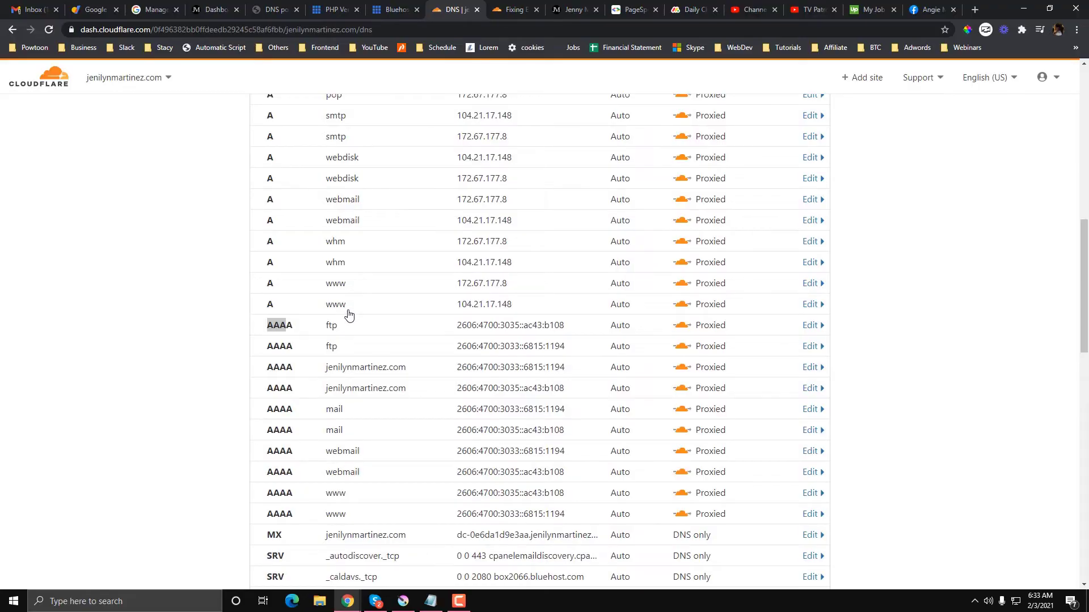
- Compare them against the Error 1000 article and highlight its IPv4 address format
left_click(507, 10)
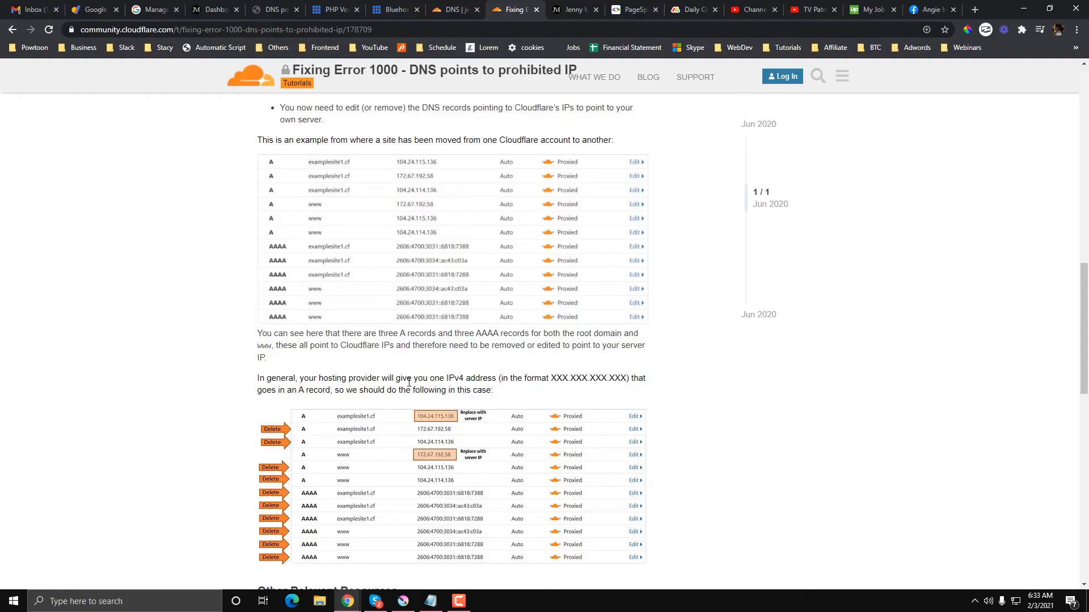
left_click(440, 9)
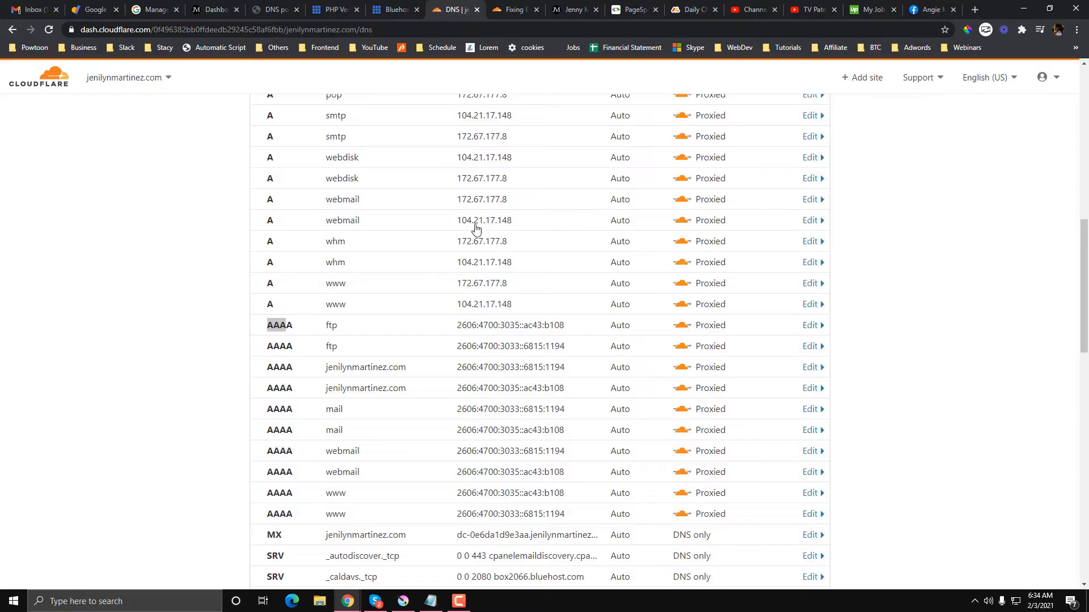
left_click(507, 9)
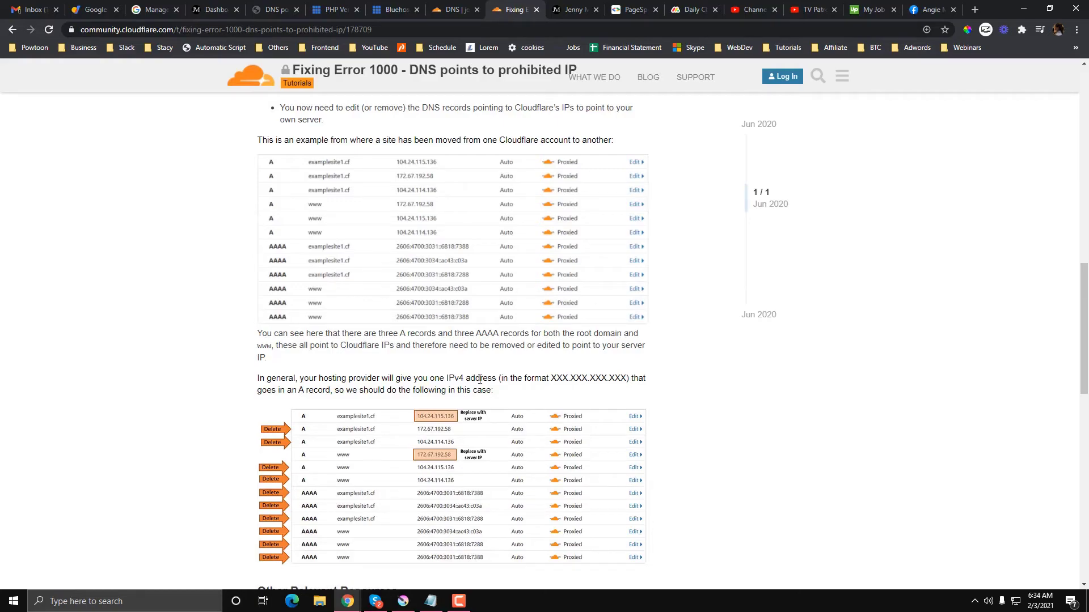
left_click_drag(551, 379, 614, 379)
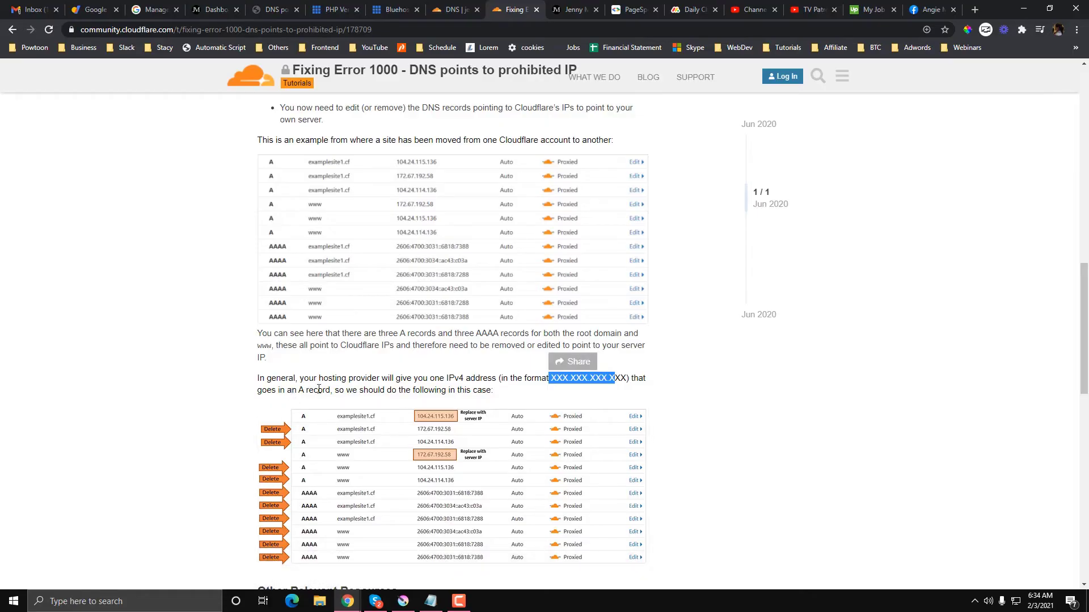
scroll(372, 389, "down", 2)
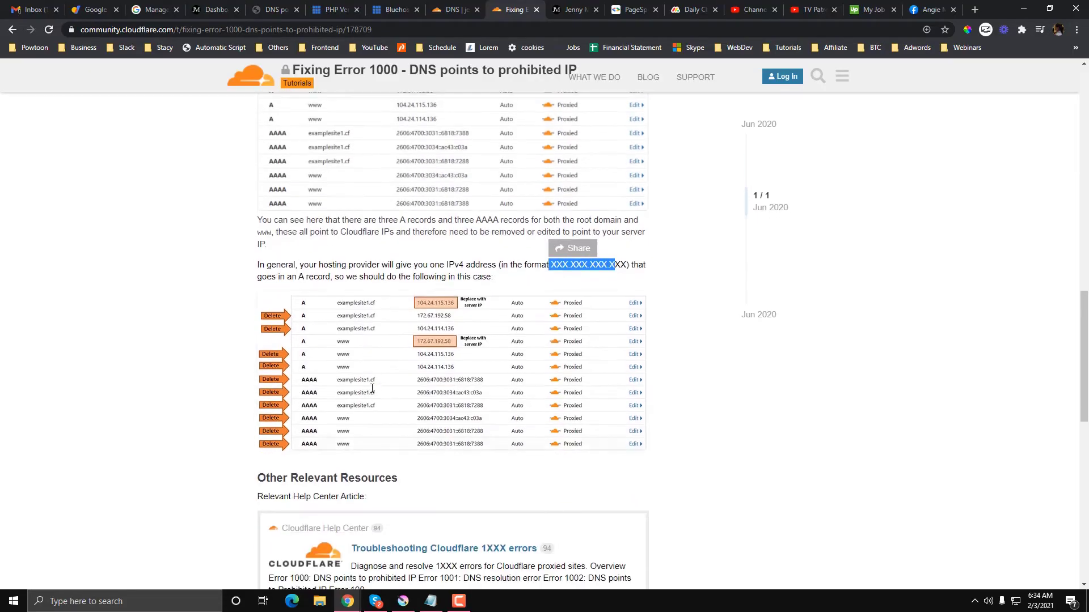
- Find cPanel's Shared IP Address 50.87.249.17 under General Information and select it
left_click(454, 10)
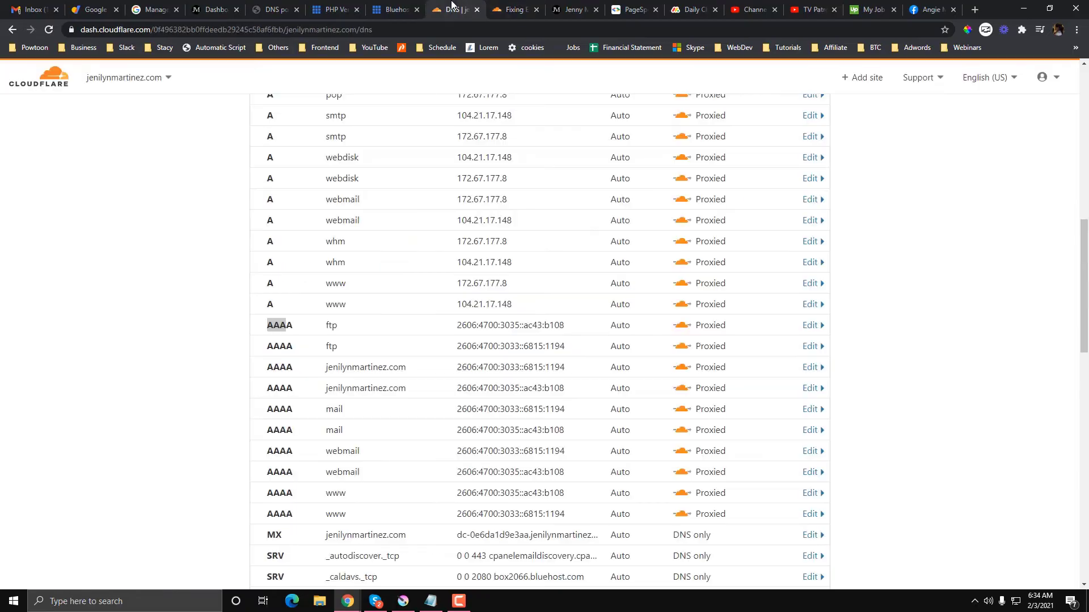
left_click(383, 5)
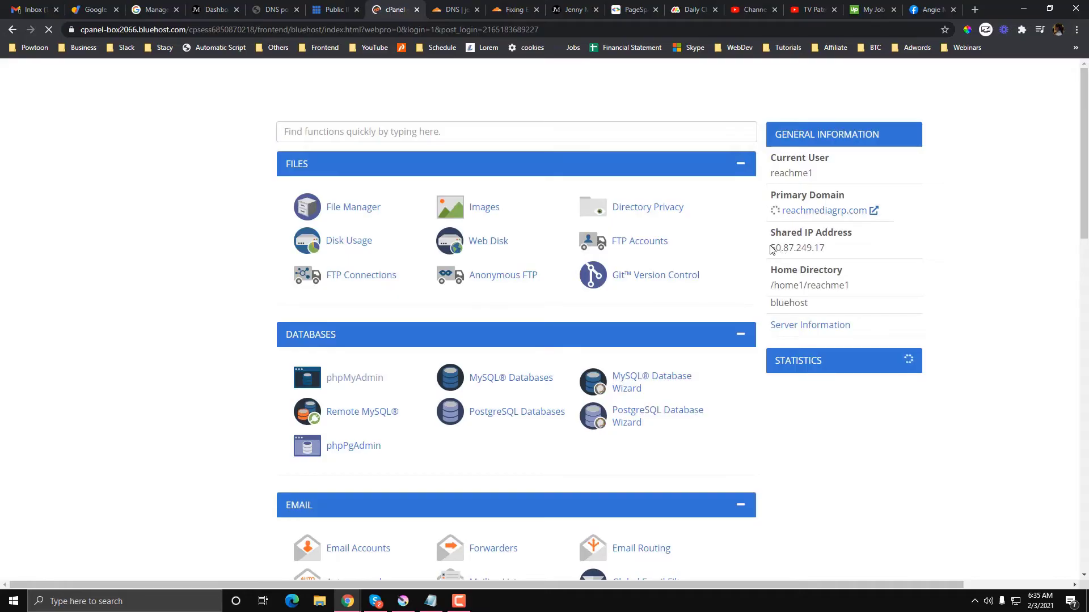
left_click_drag(830, 248, 840, 285)
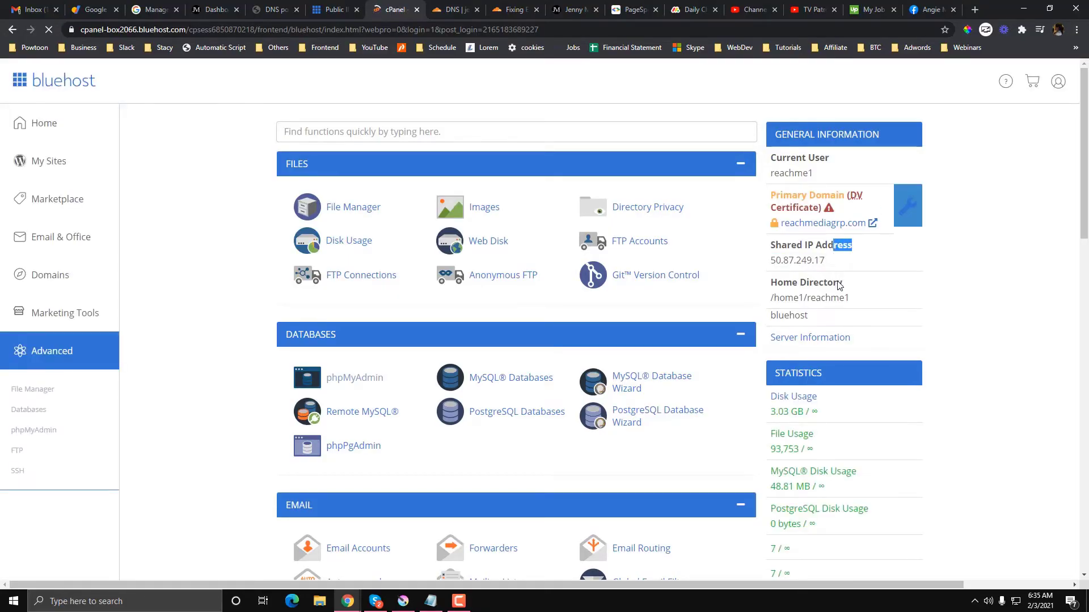
scroll(840, 272, "down", 1)
left_click_drag(826, 204, 772, 206)
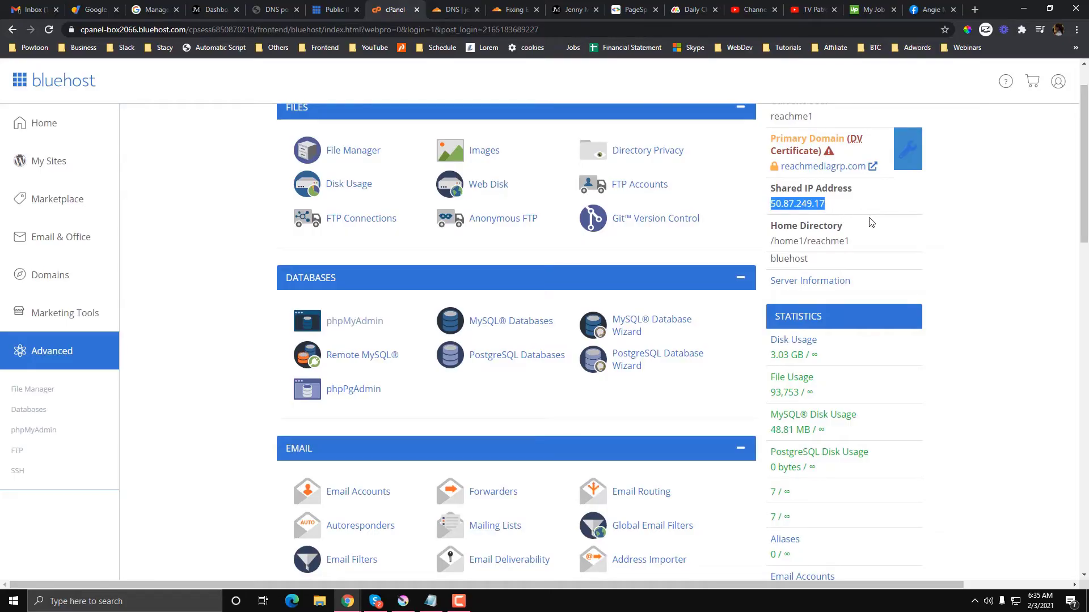
scroll(874, 224, "down", 1)
scroll(873, 224, "down", 2)
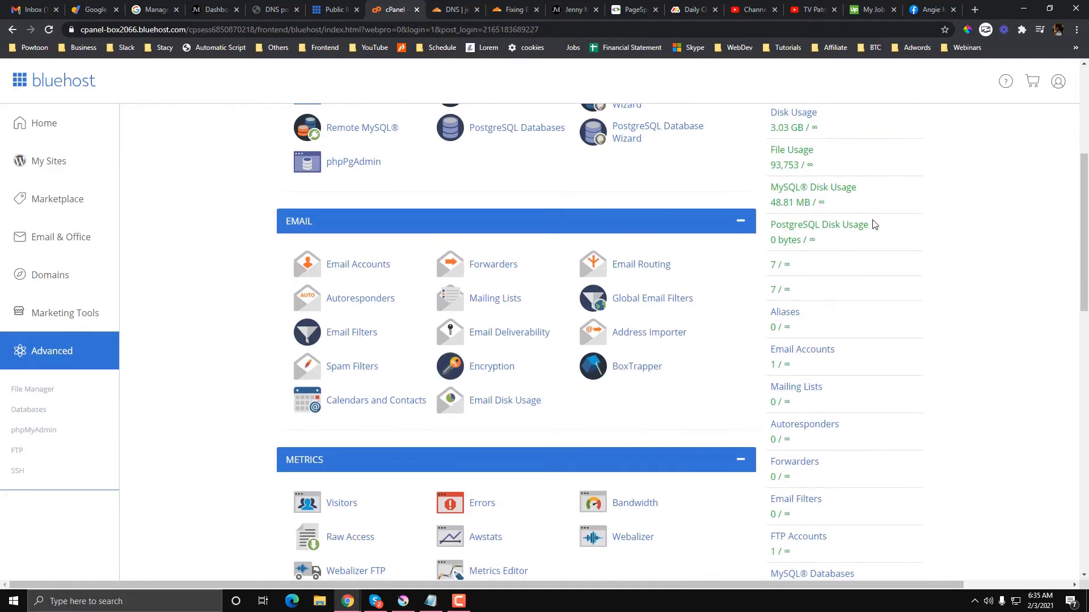
scroll(873, 224, "down", 4)
scroll(873, 224, "down", 3)
scroll(873, 224, "up", 8)
scroll(873, 227, "up", 4)
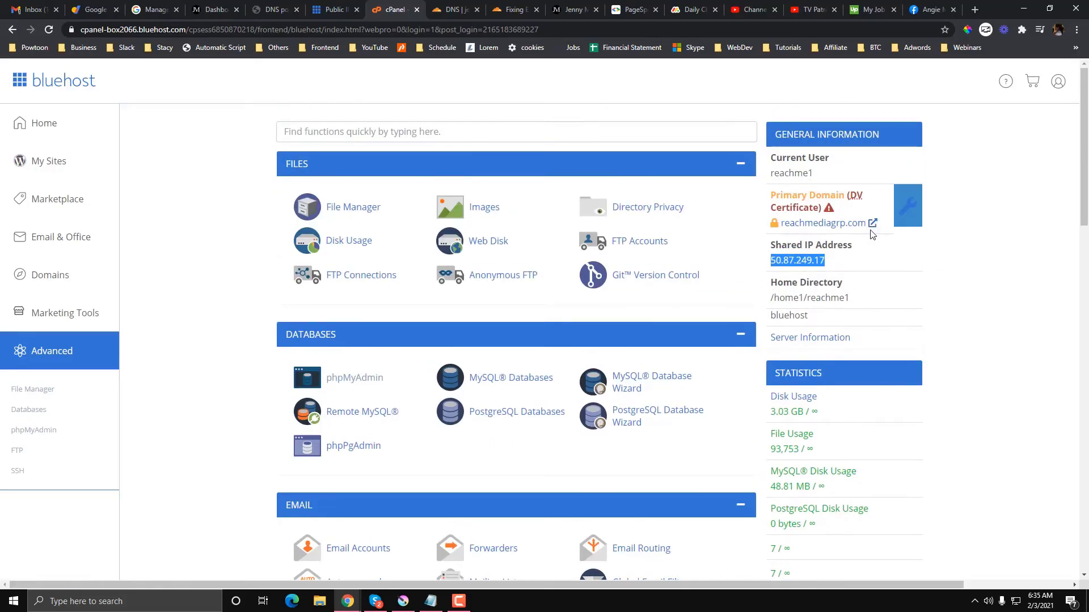
- Capture the Cloudflare DNS records table with Lightshot and save it as CDN
left_click(502, 8)
left_click(451, 8)
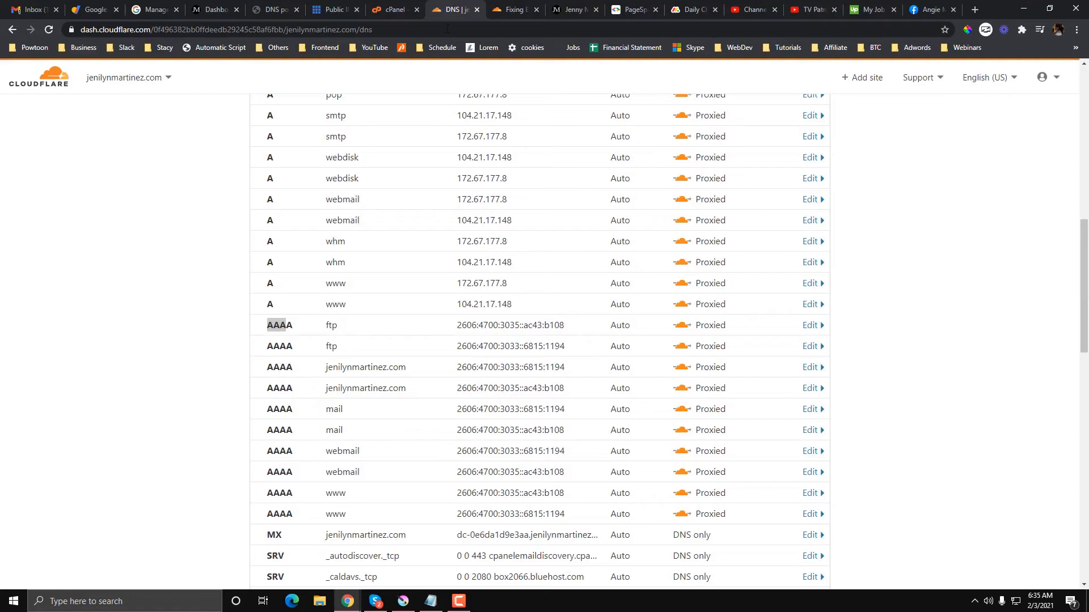
scroll(943, 348, "up", 1)
scroll(943, 347, "up", 1)
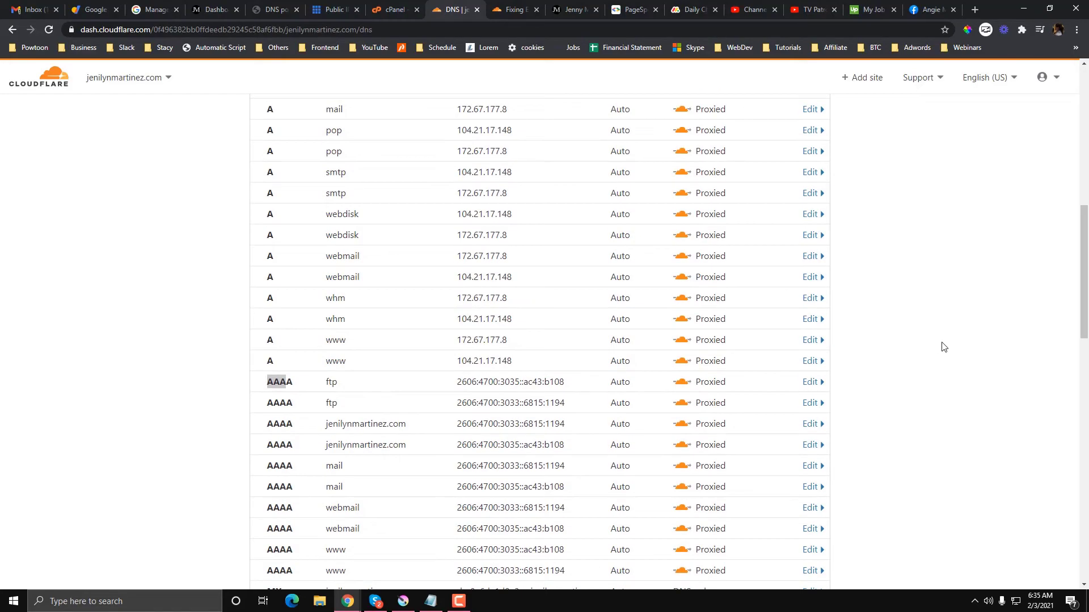
key("Print")
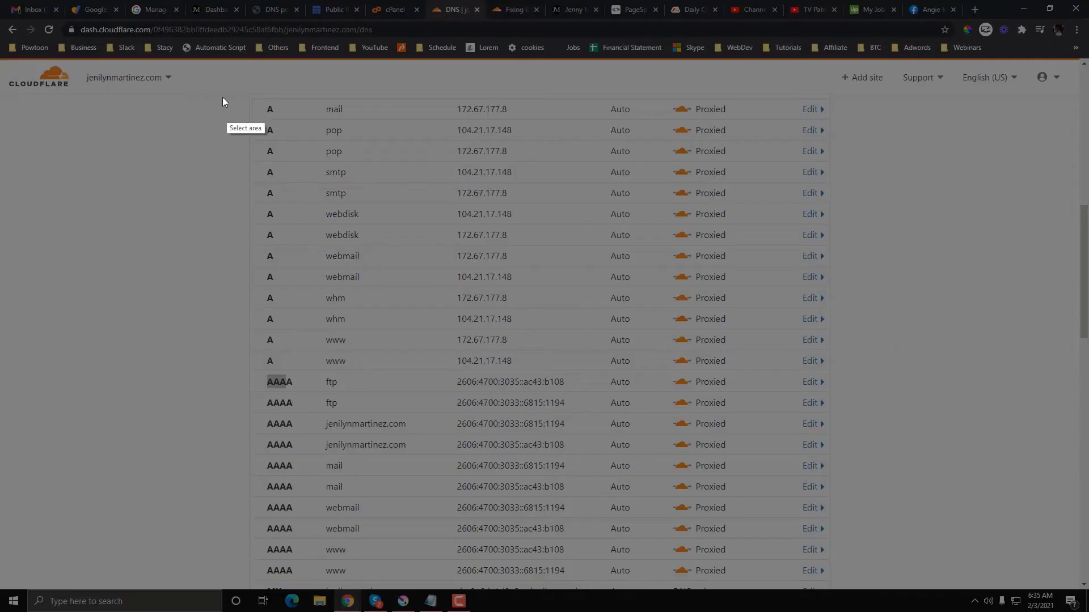
left_click_drag(220, 93, 949, 470)
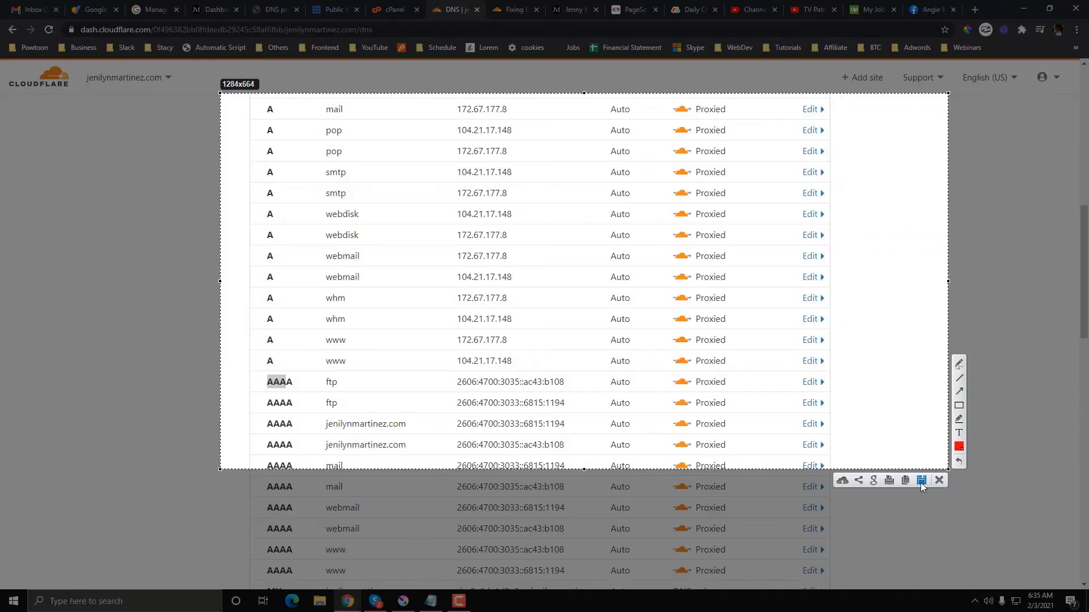
left_click(920, 481)
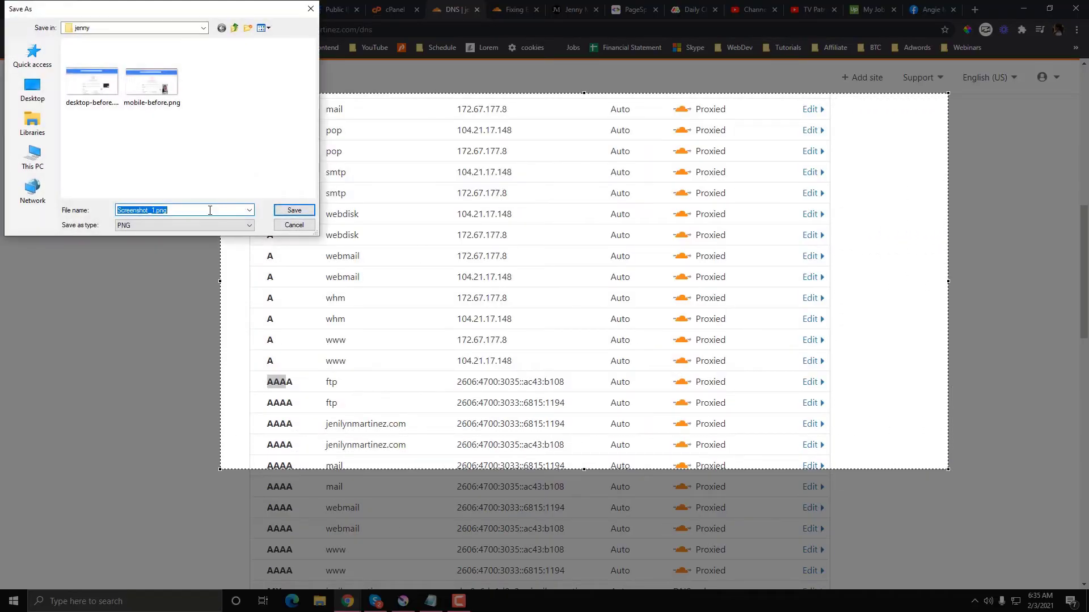
type("CDN")
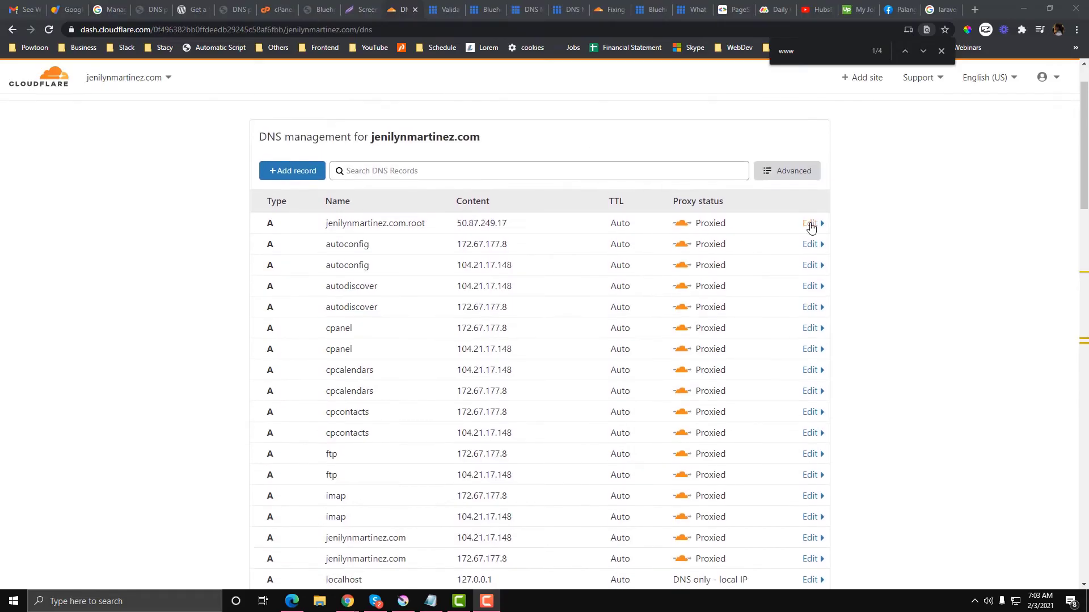
- Delete the root jenilynmartinez.com A record
left_click(817, 223)
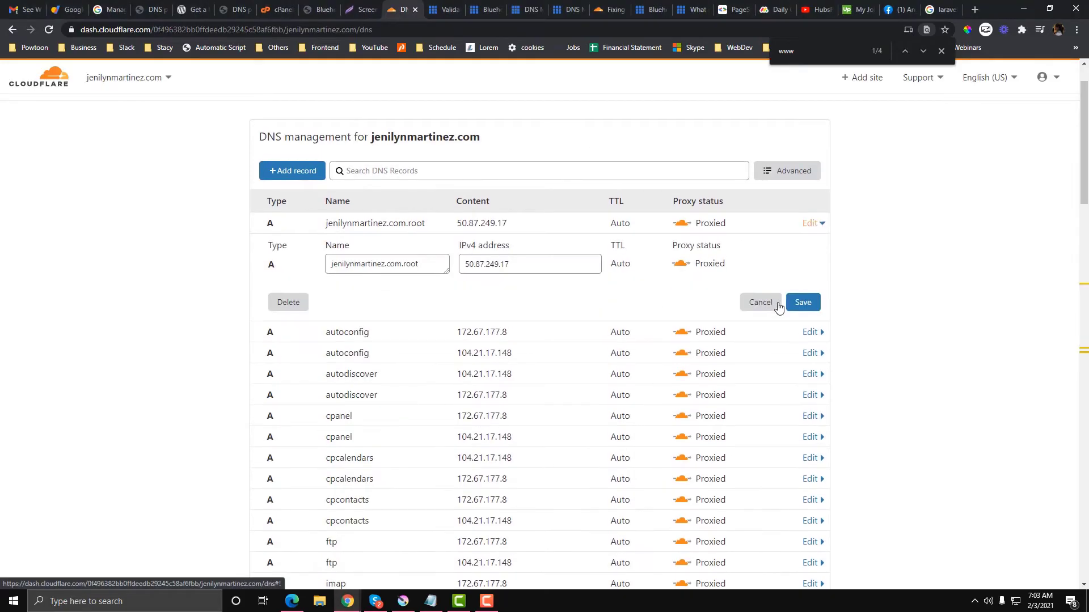
left_click(296, 305)
left_click(754, 378)
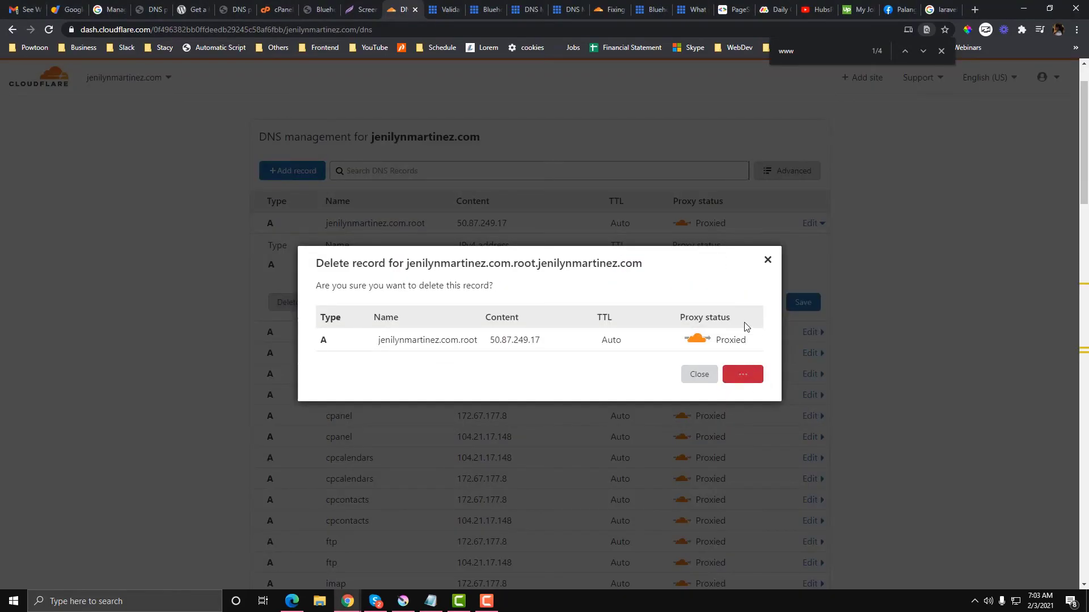
- Find the www A record and delete it
scroll(534, 361, "down", 4)
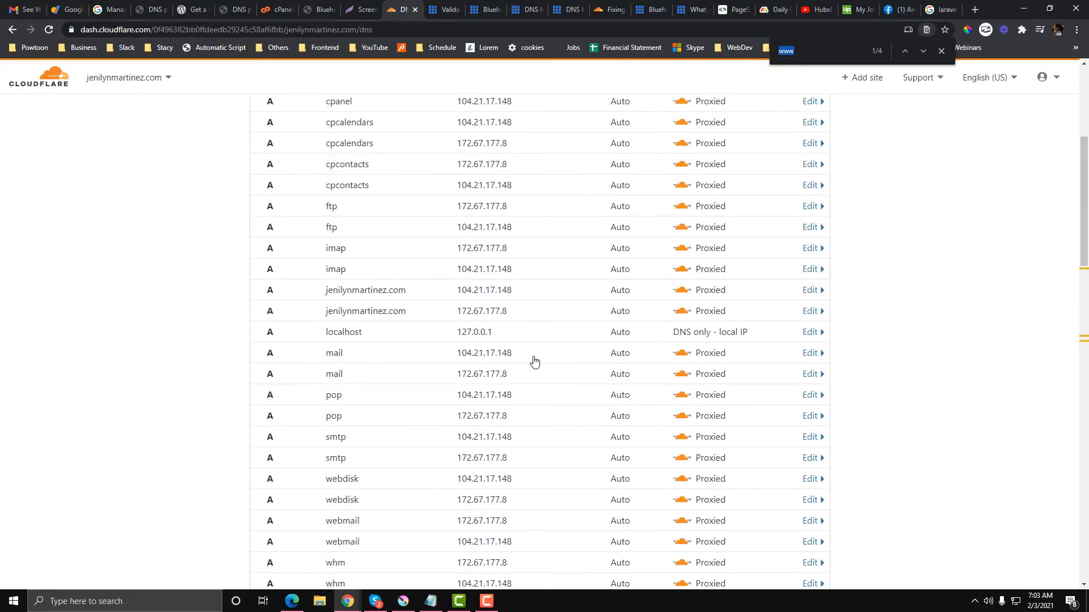
type("www")
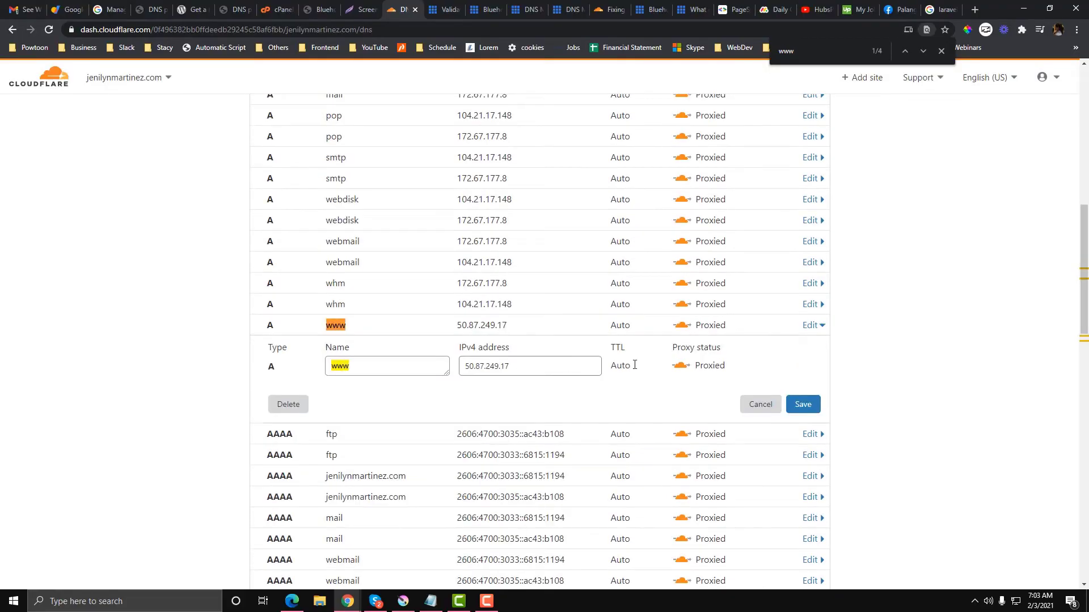
left_click(292, 408)
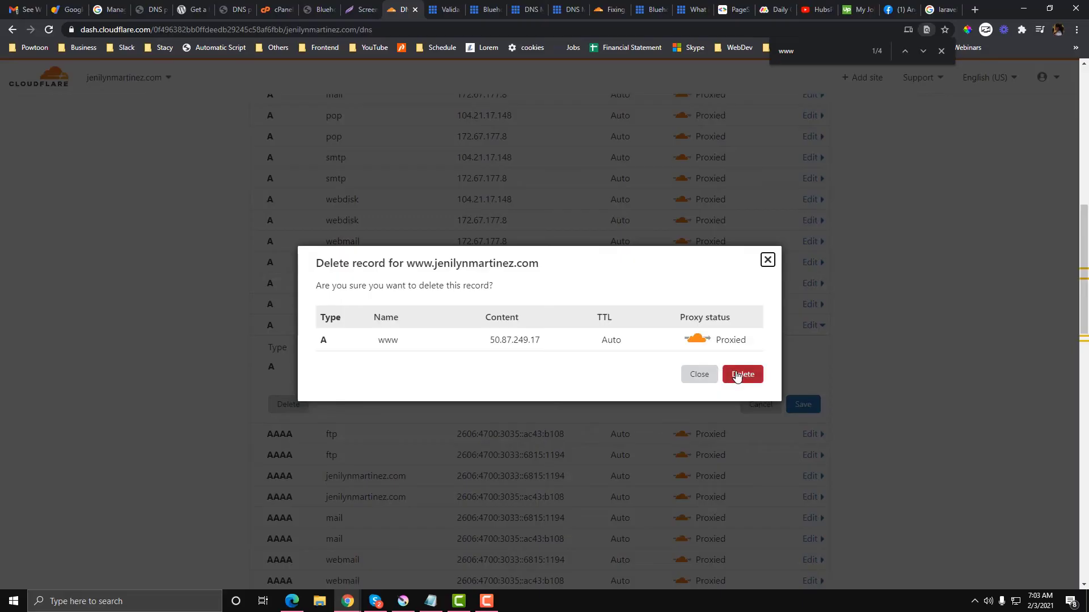
left_click(740, 374)
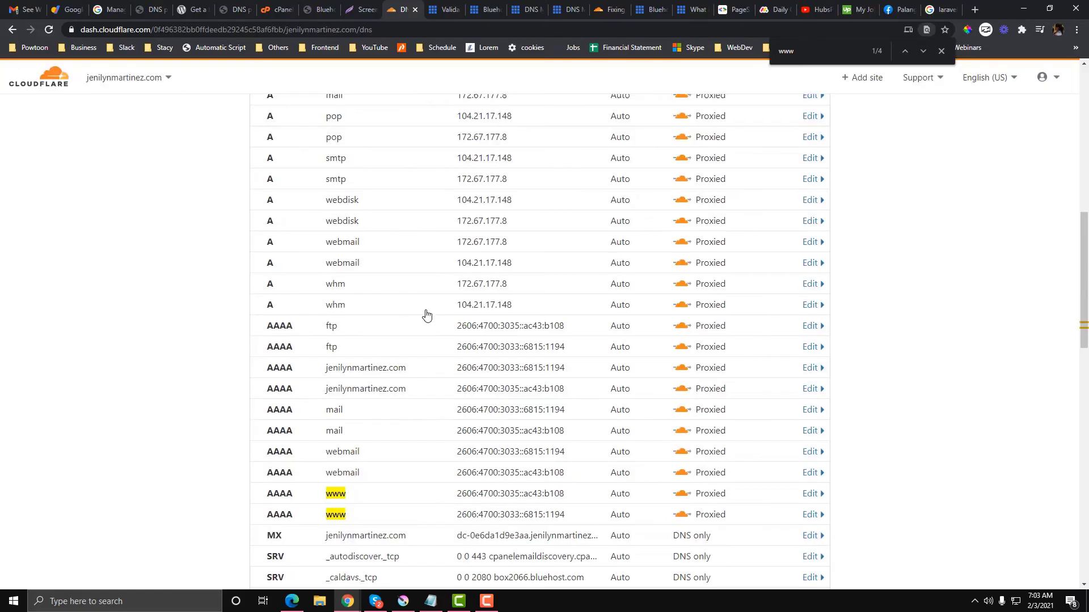
scroll(425, 313, "up", 5)
scroll(426, 315, "up", 5)
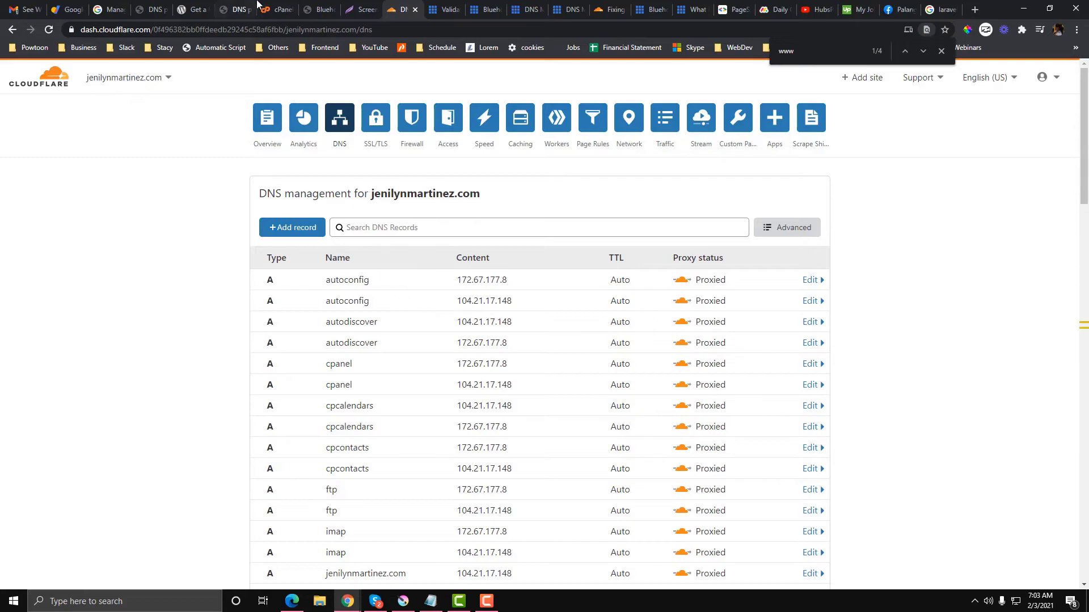
left_click(275, 10)
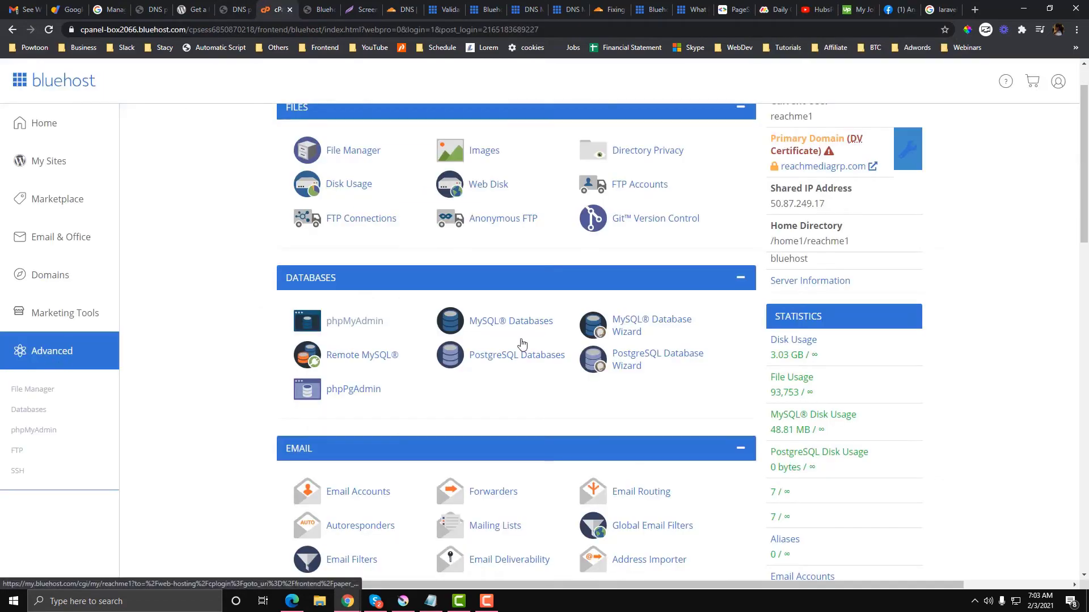
scroll(784, 313, "up", 1)
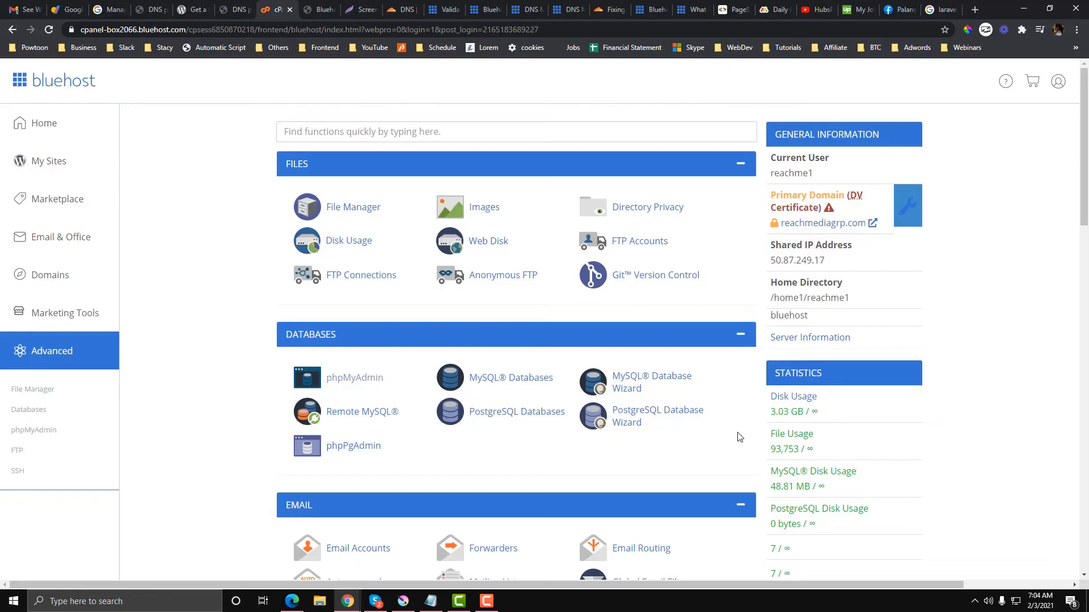
left_click(445, 9)
left_click(393, 5)
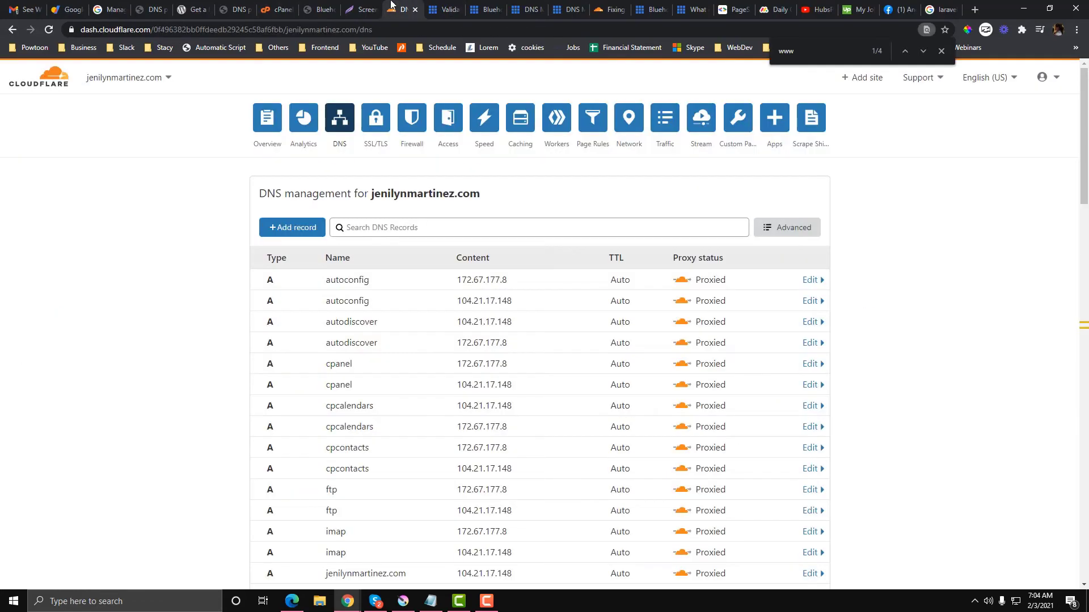
- Start a new A record named jenilynmartinez.com
left_click(314, 229)
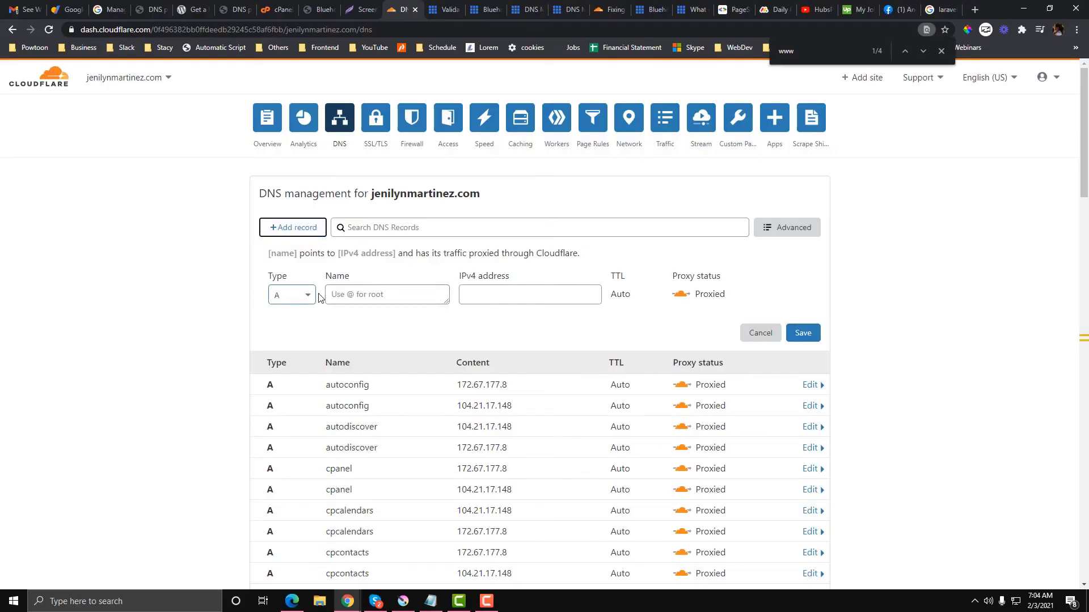
left_click(356, 296)
type("jenilynmartinez.com")
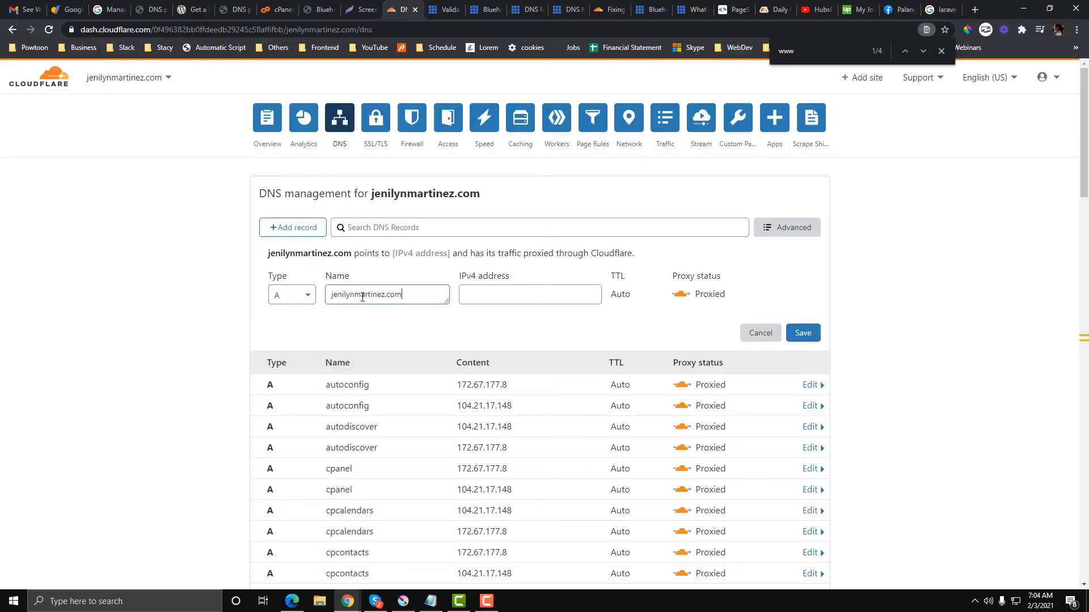
left_click_drag(404, 295, 327, 296)
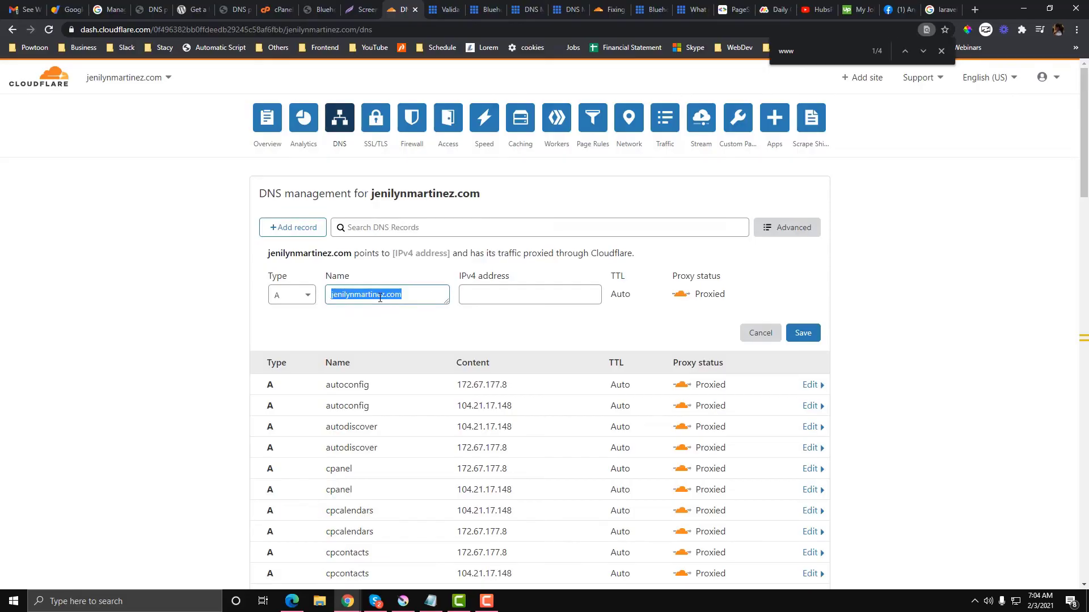
- Copy 50.87.249.17 from cPanel into the IPv4 address field and save the record
left_click(431, 602)
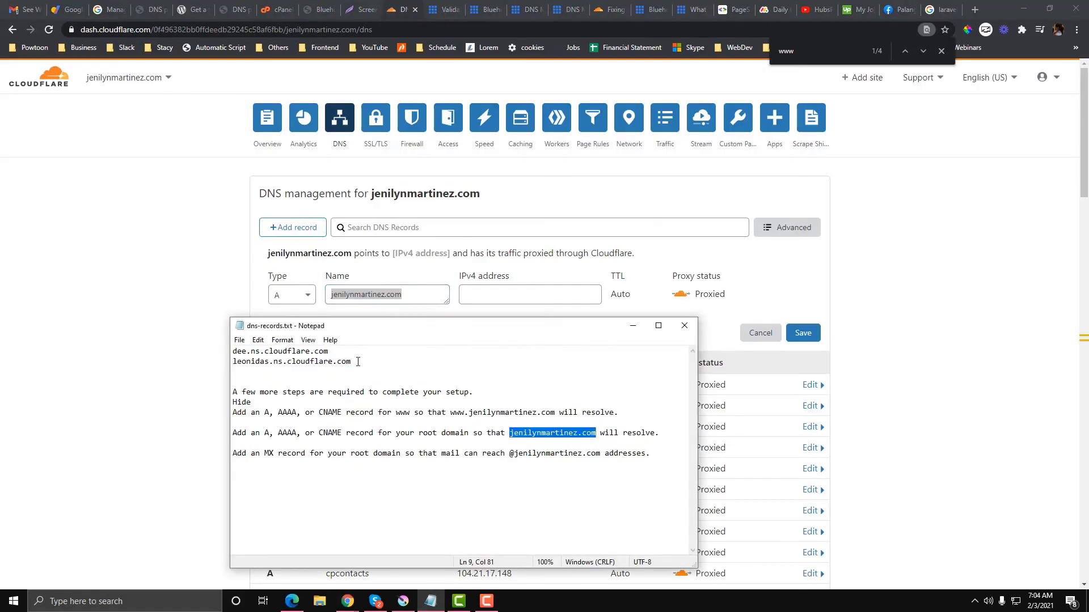
left_click(632, 326)
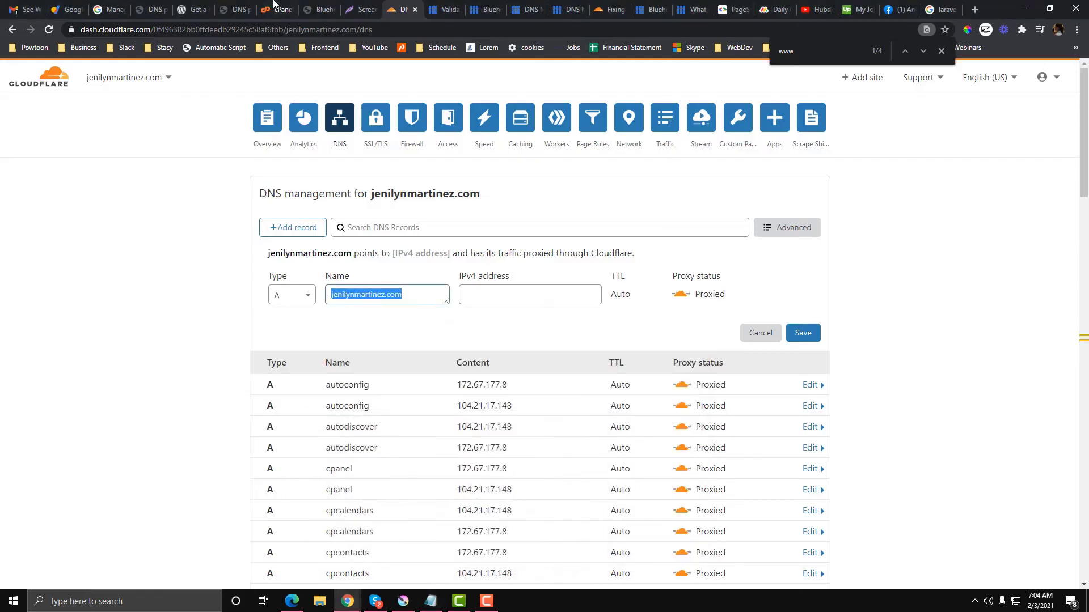
left_click(275, 10)
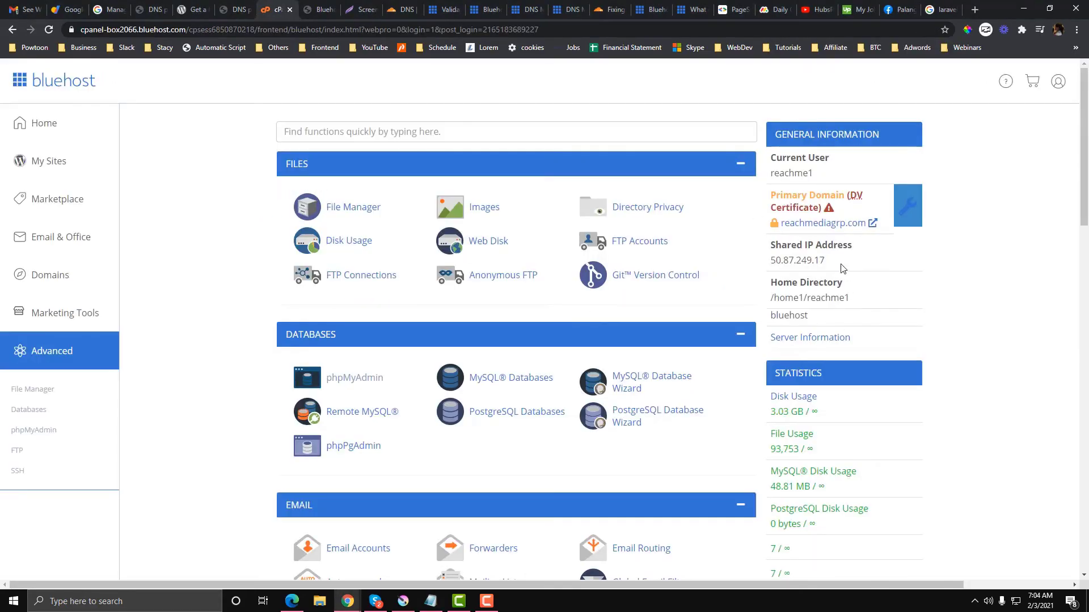
left_click_drag(841, 264, 769, 259)
key("ctrl+c")
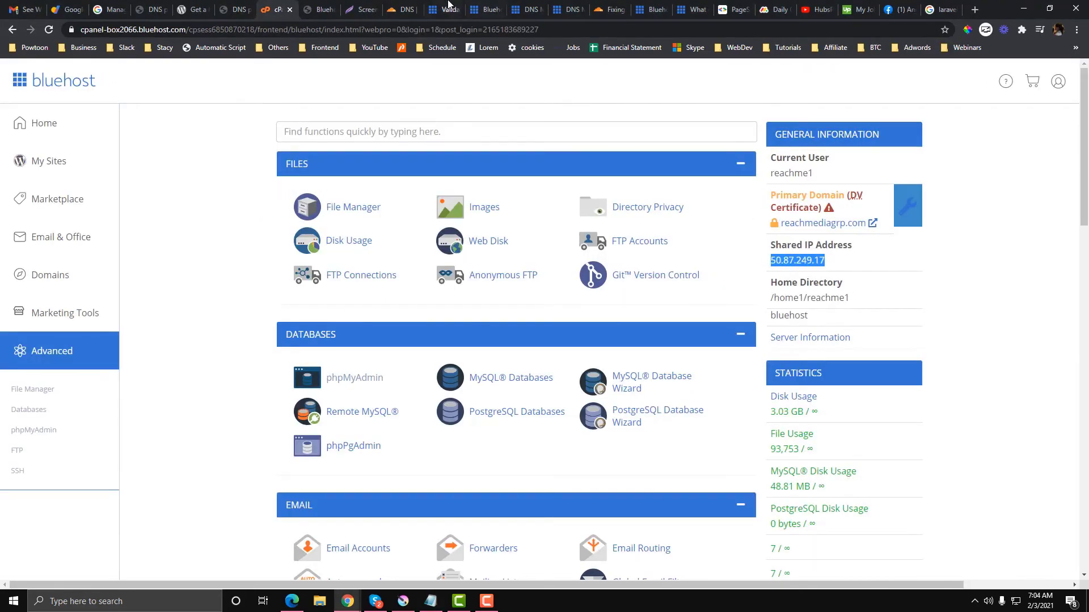
left_click(404, 9)
left_click(559, 292)
key("ctrl+v")
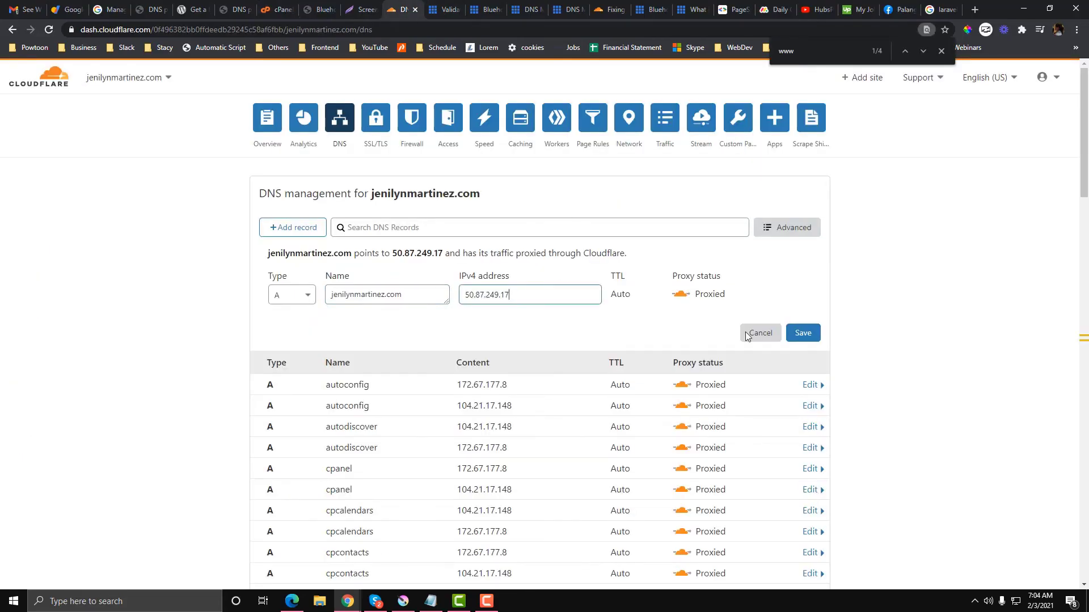
left_click(797, 336)
left_click(300, 230)
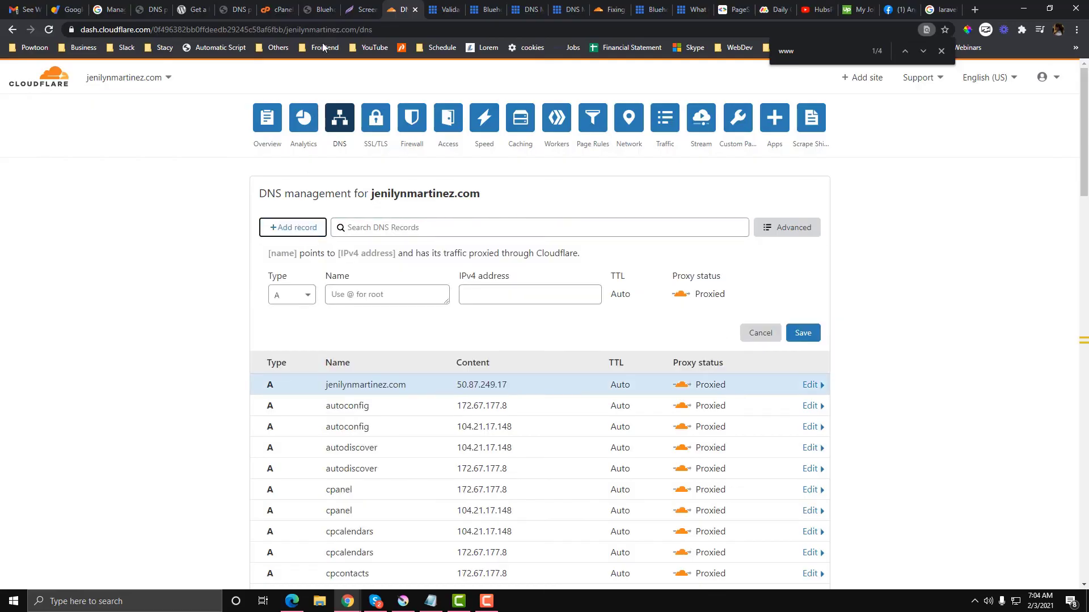
- Check the Bluehost support chat and the earlier DNS records screenshot
left_click(325, 6)
left_click(358, 6)
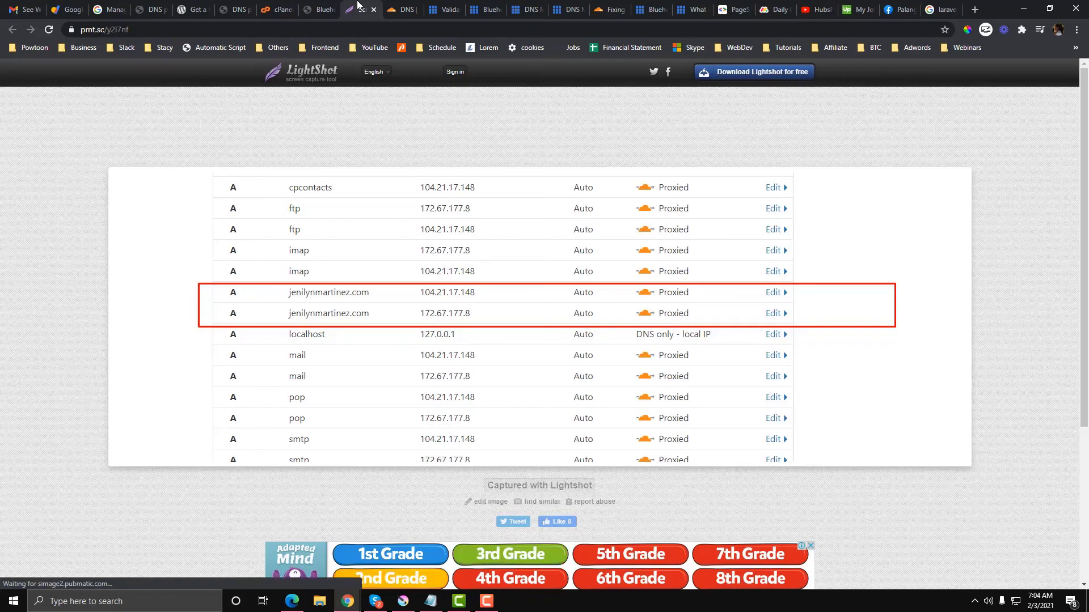
left_click(402, 8)
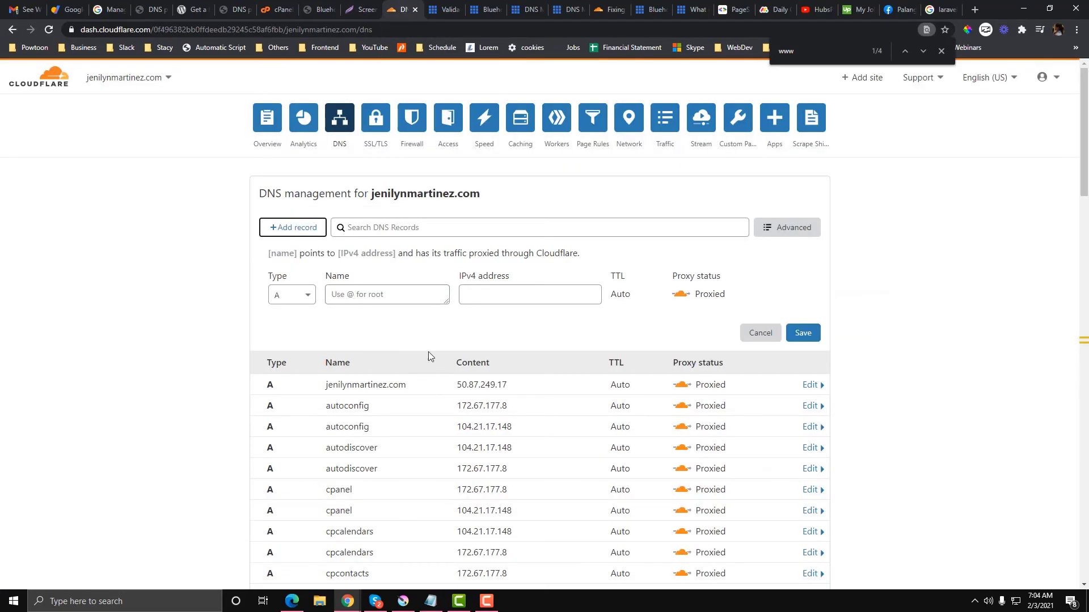
left_click(474, 294)
left_click(488, 318)
left_click_drag(411, 384, 332, 384)
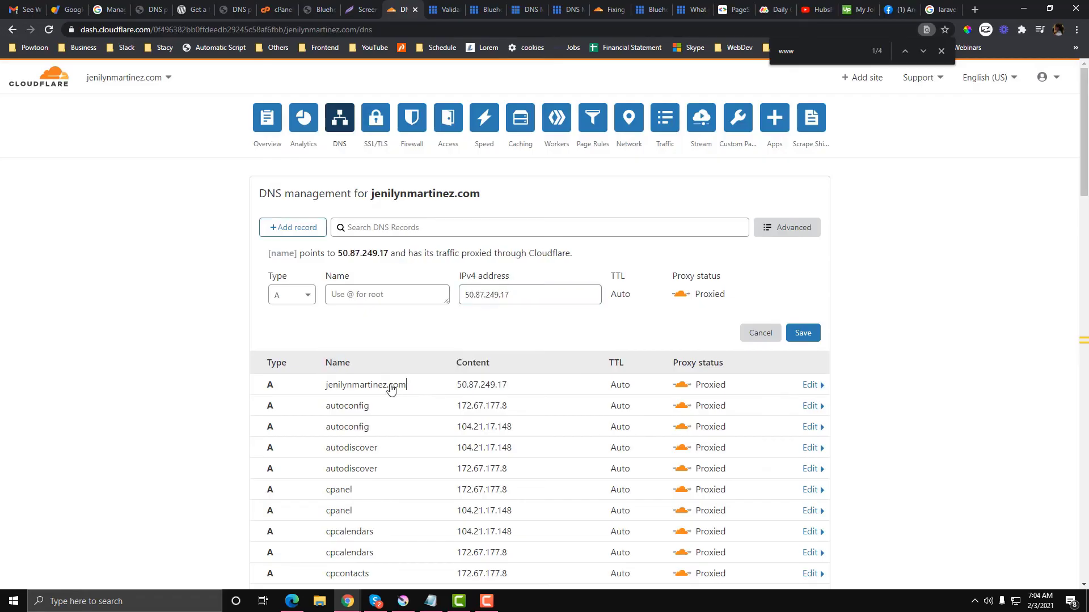
triple_click(405, 425)
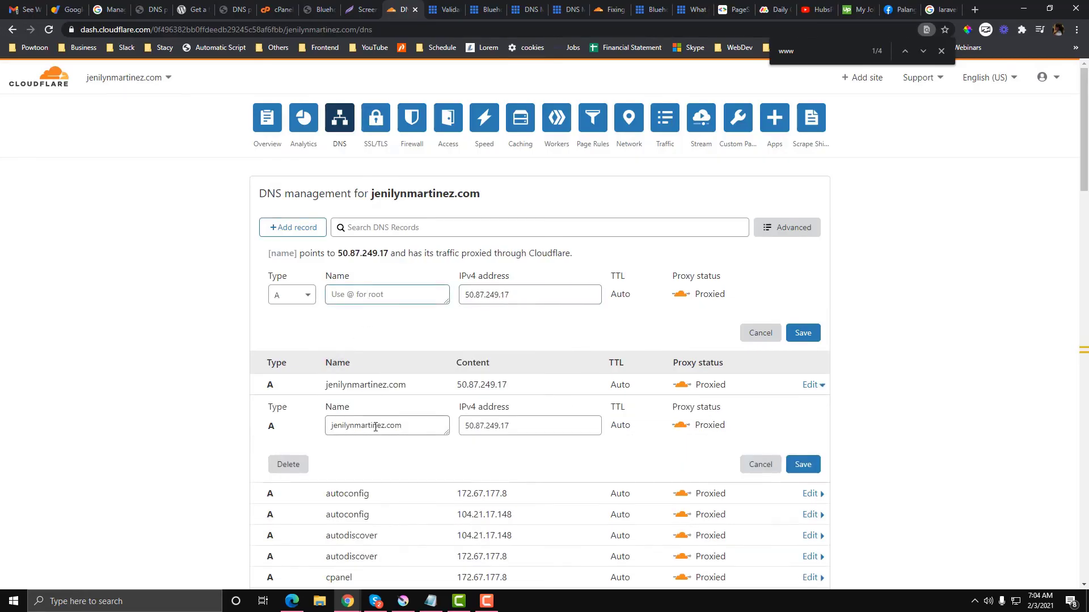
left_click(375, 293)
type("www")
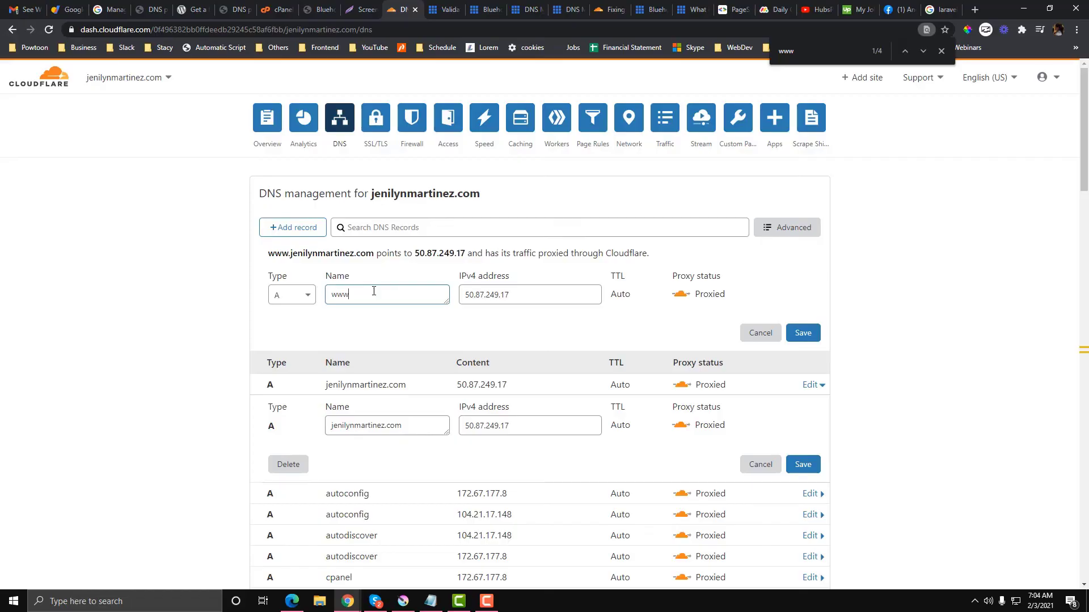
type(".jenilynmartinez.com")
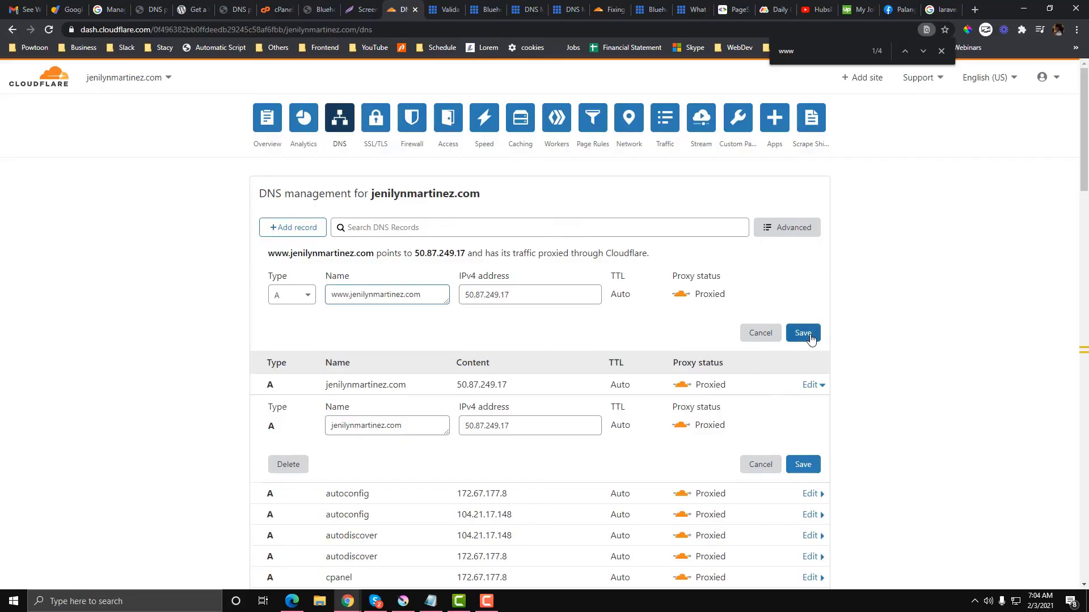
left_click(811, 339)
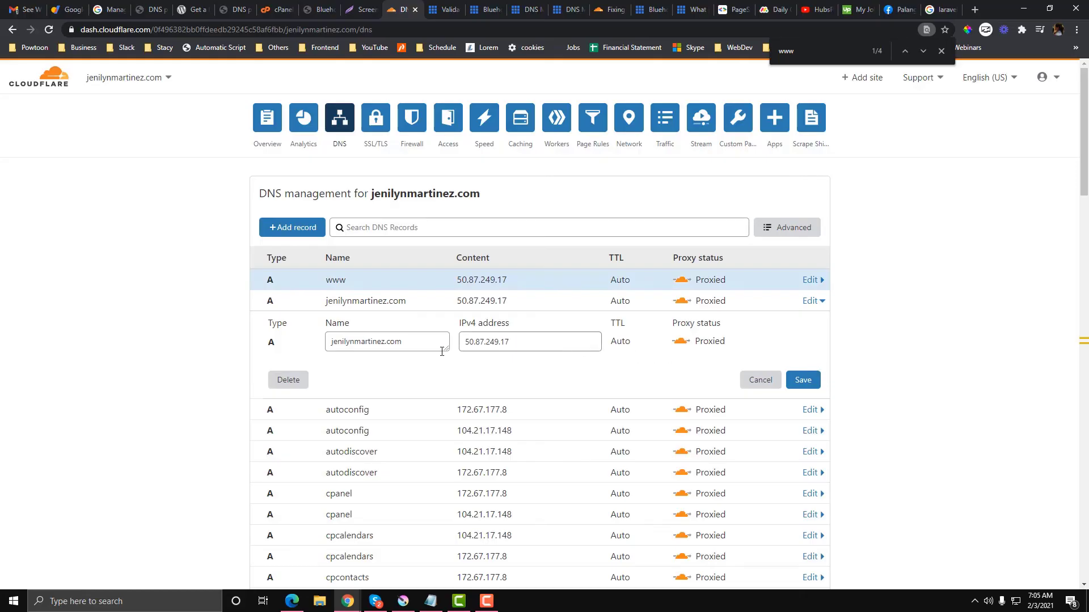
- Save the root A record edit, then reload the jenilynmartinez.com tab to check whether Error 1000 clears
left_click(793, 384)
left_click(198, 9)
left_click(161, 7)
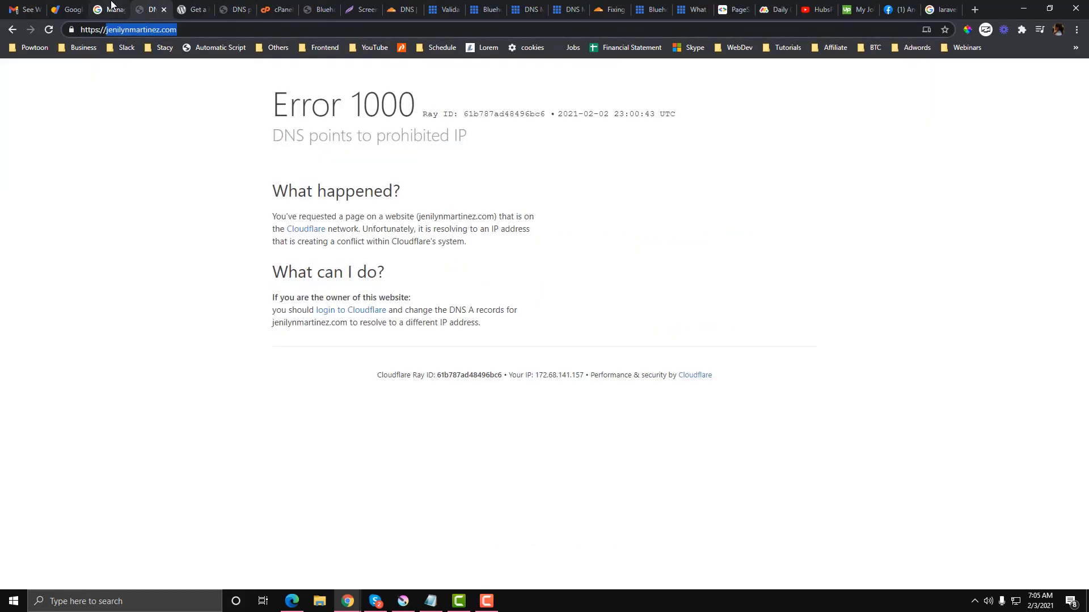
key("Return")
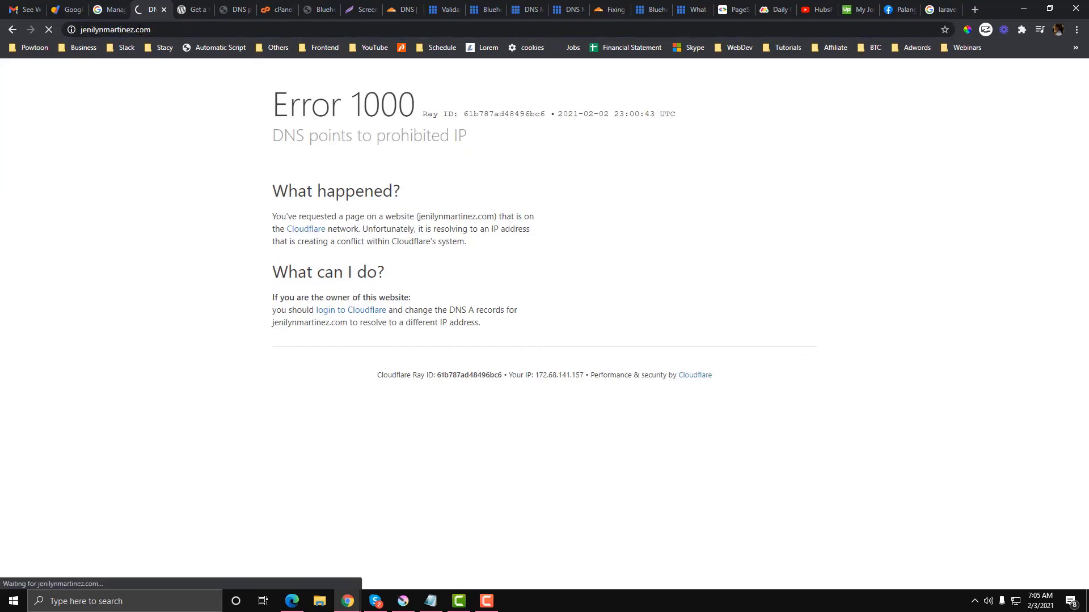